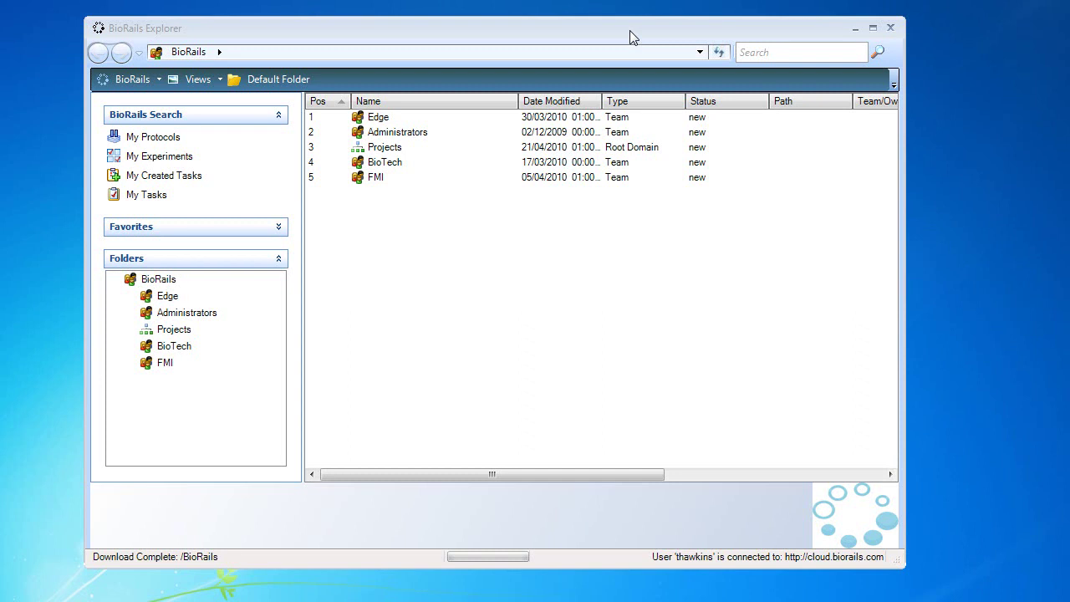
Open the scientist's personal folder from the favorites and collapse the favorites list
left_click(178, 231)
left_click(154, 307)
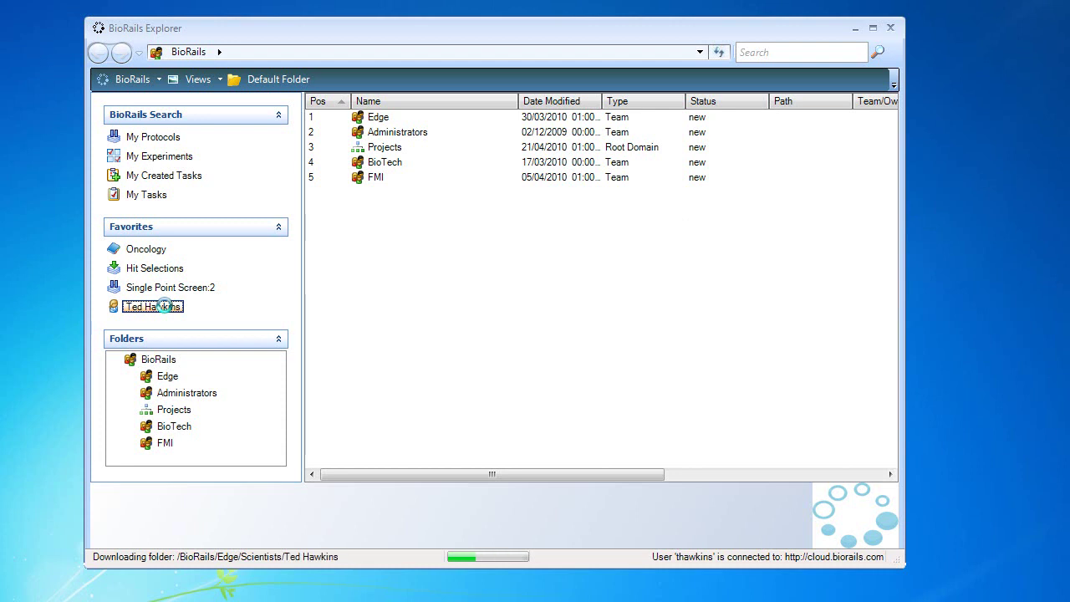
left_click(278, 227)
Start a new experiment in the scientist's folder, named TH-F-001, with DMPK as the assay
right_click(225, 371)
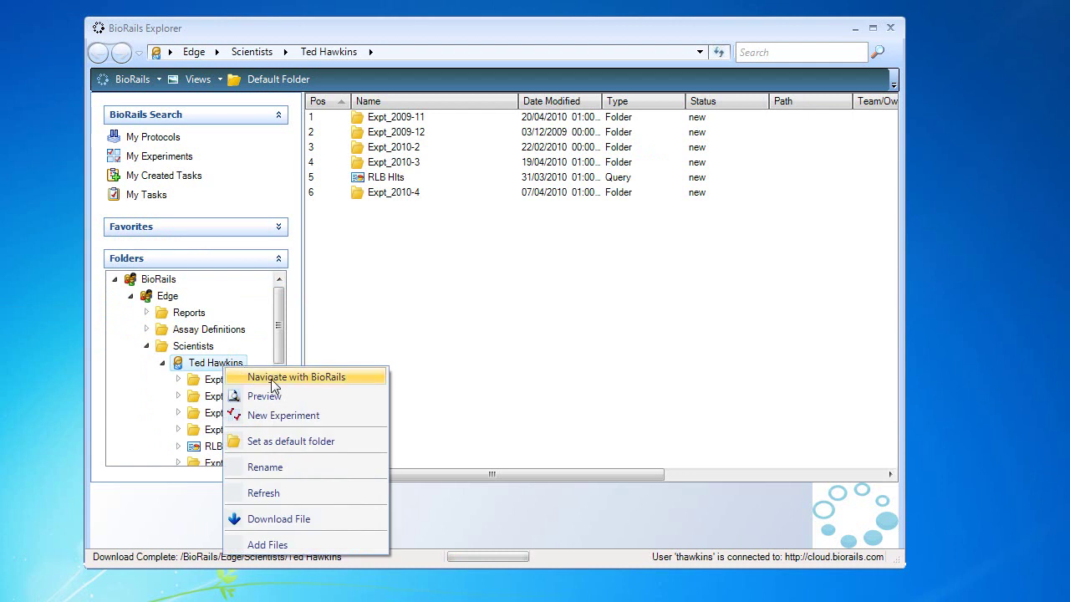
left_click(291, 419)
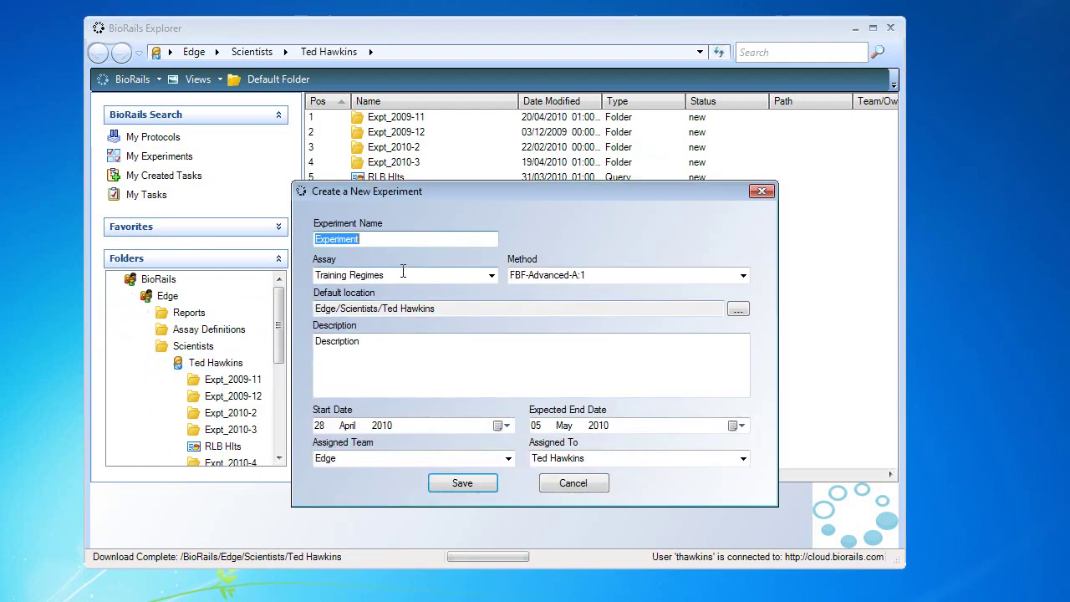
type("TH-F-001")
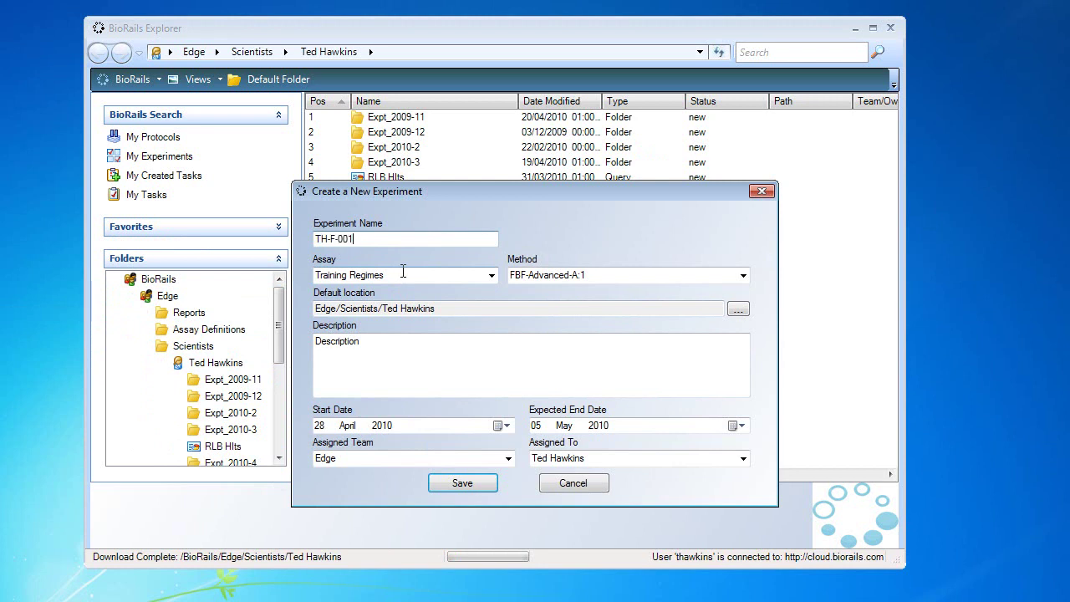
left_click(490, 275)
left_click(363, 389)
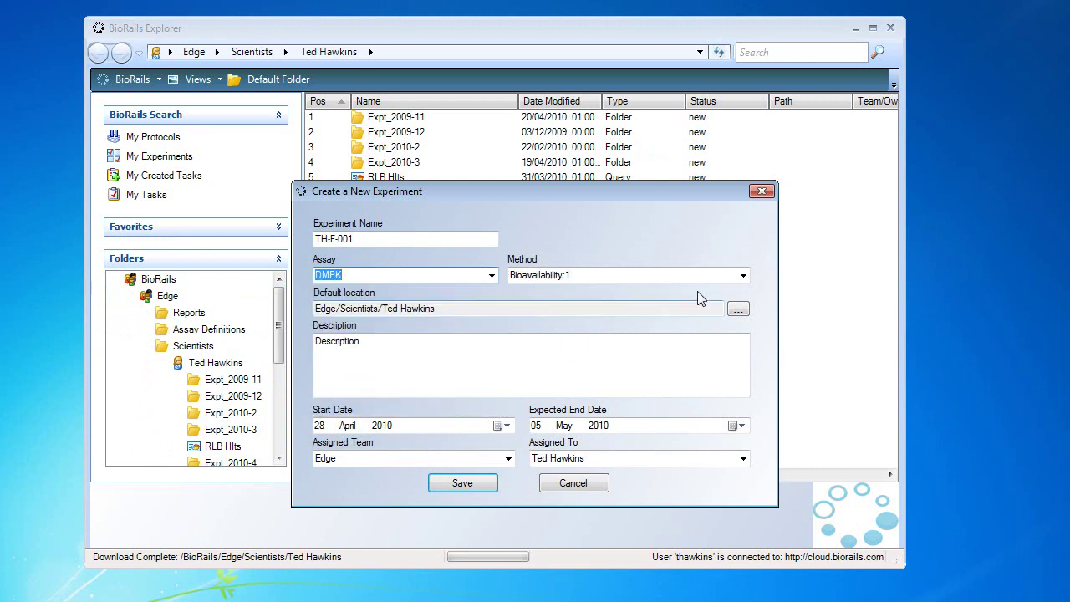
Describe the experiment as "Demonstration of F assessment" and save it
left_click(563, 364)
double_click(564, 364)
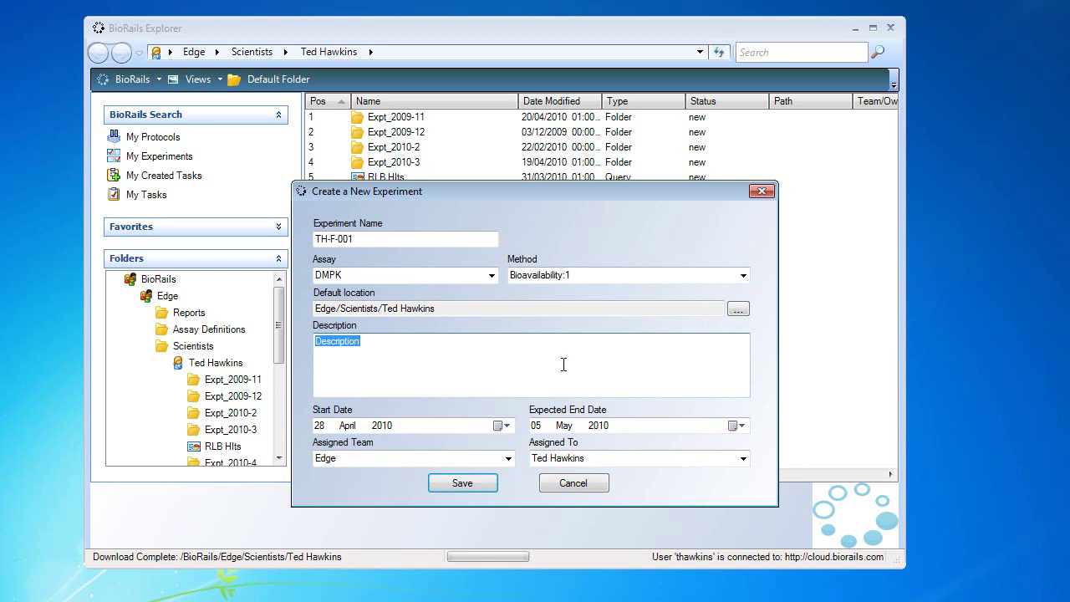
type("Demonstration of F assessment")
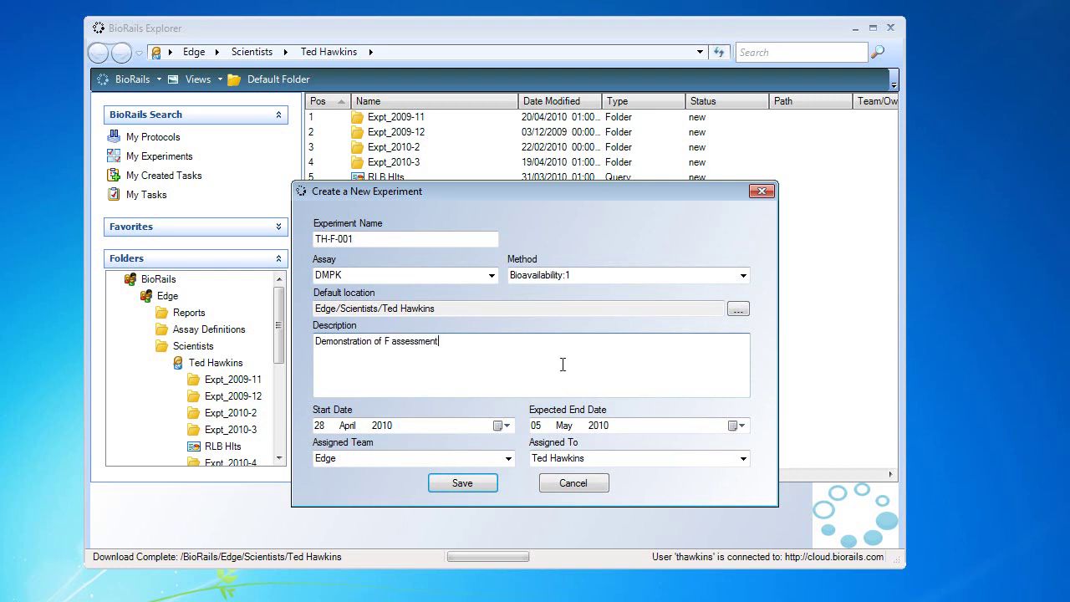
left_click(459, 482)
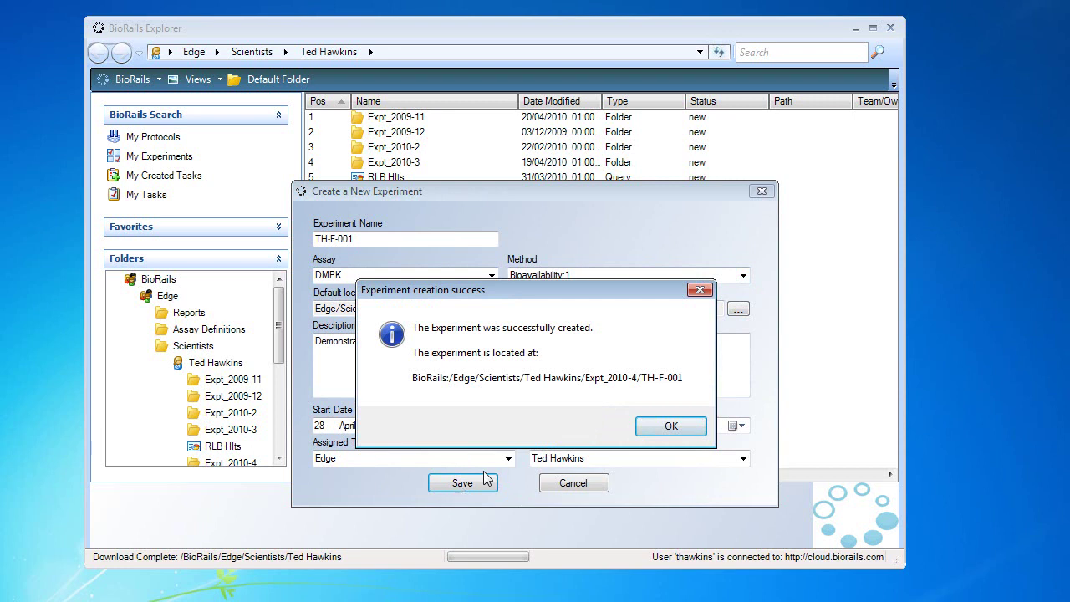
left_click(674, 426)
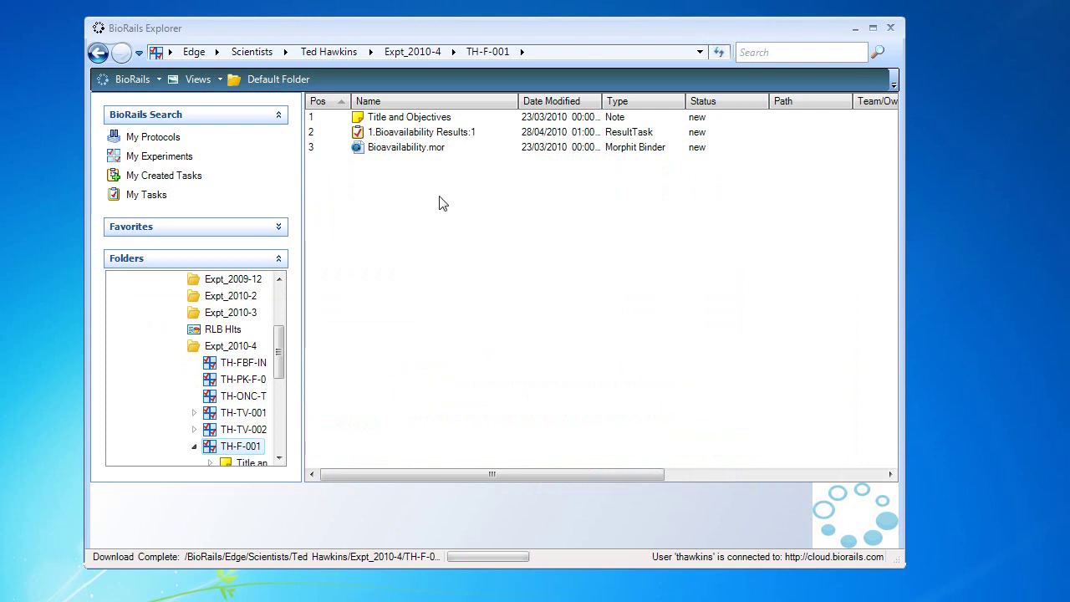
Preview the Title and Objectives note of experiment TH-F-001 and close the preview
left_click(404, 121)
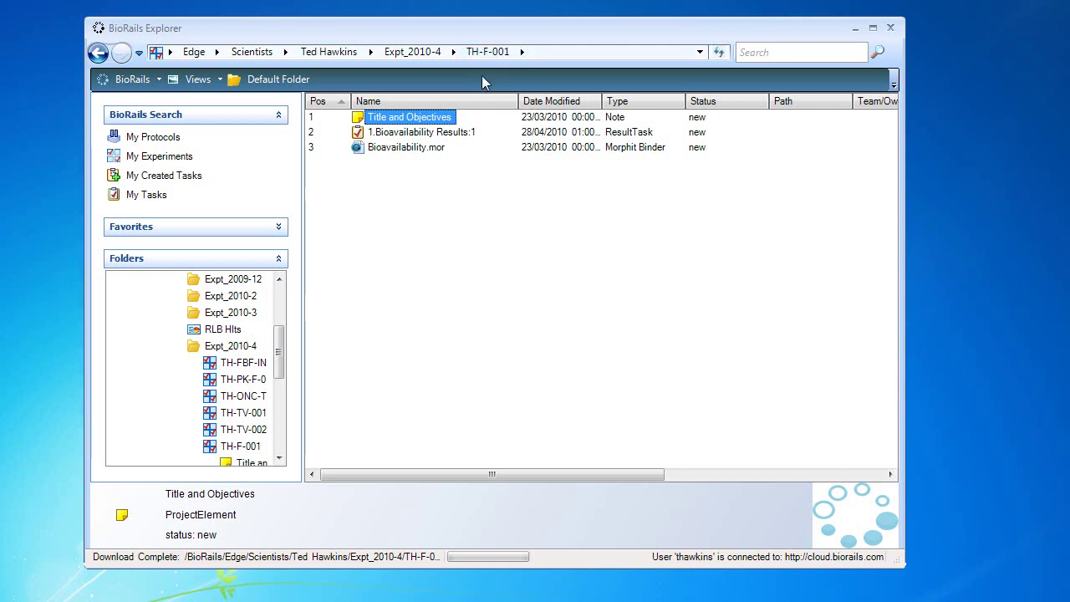
right_click(426, 118)
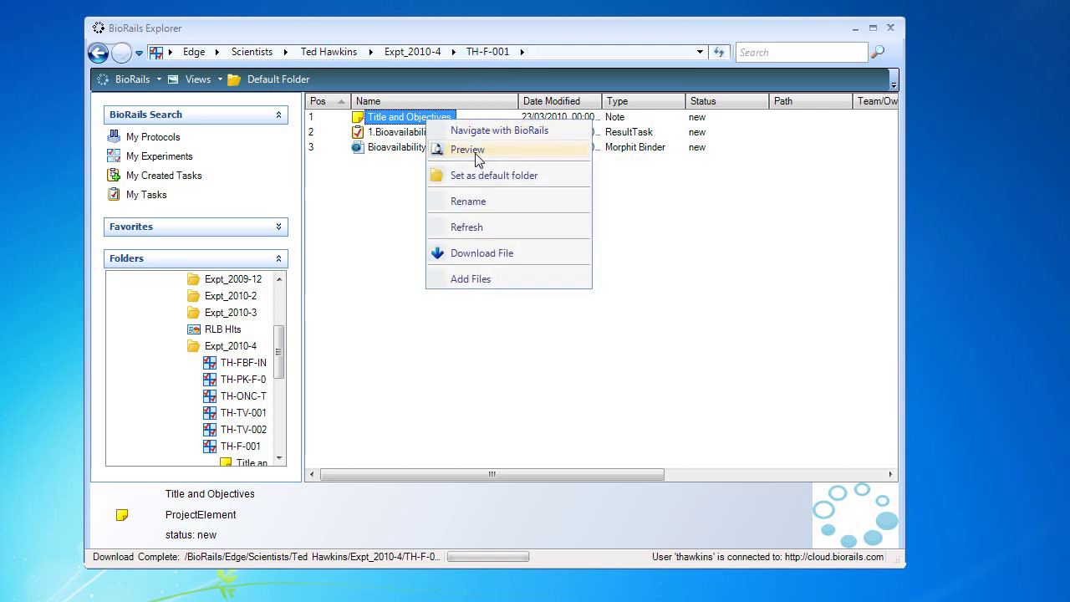
left_click(474, 152)
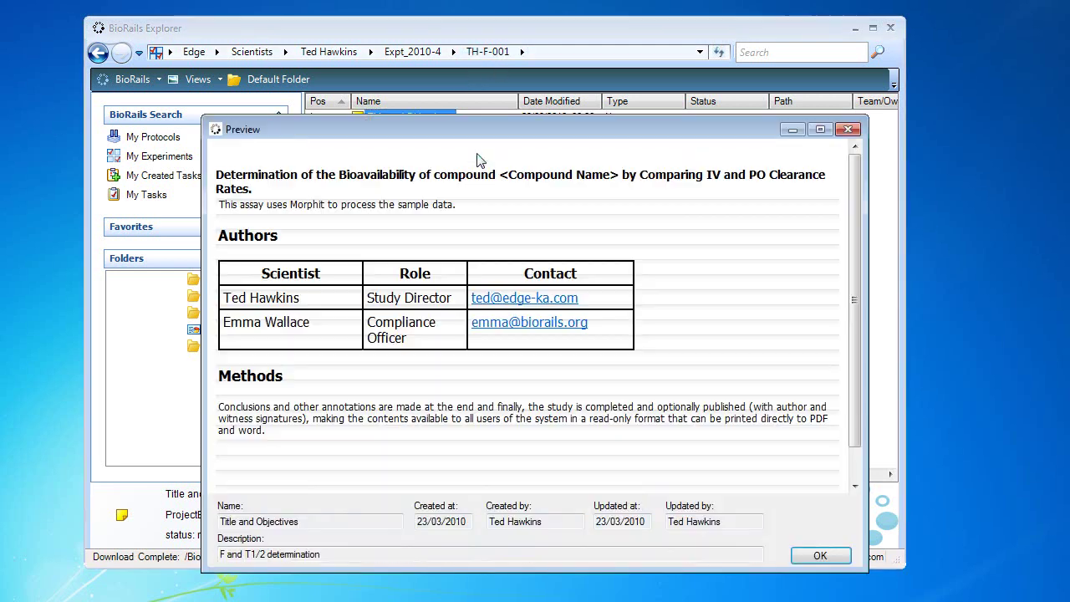
left_click(849, 130)
Preview the 1.Bioavailability Results:1 task, check its content, and close the preview
left_click(420, 137)
right_click(420, 139)
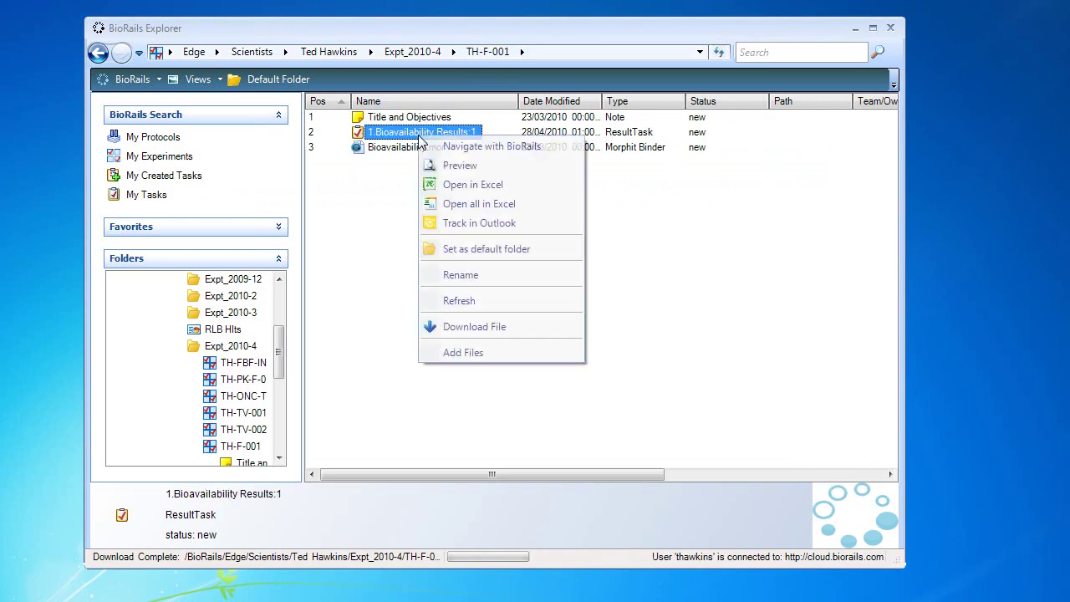
left_click(525, 168)
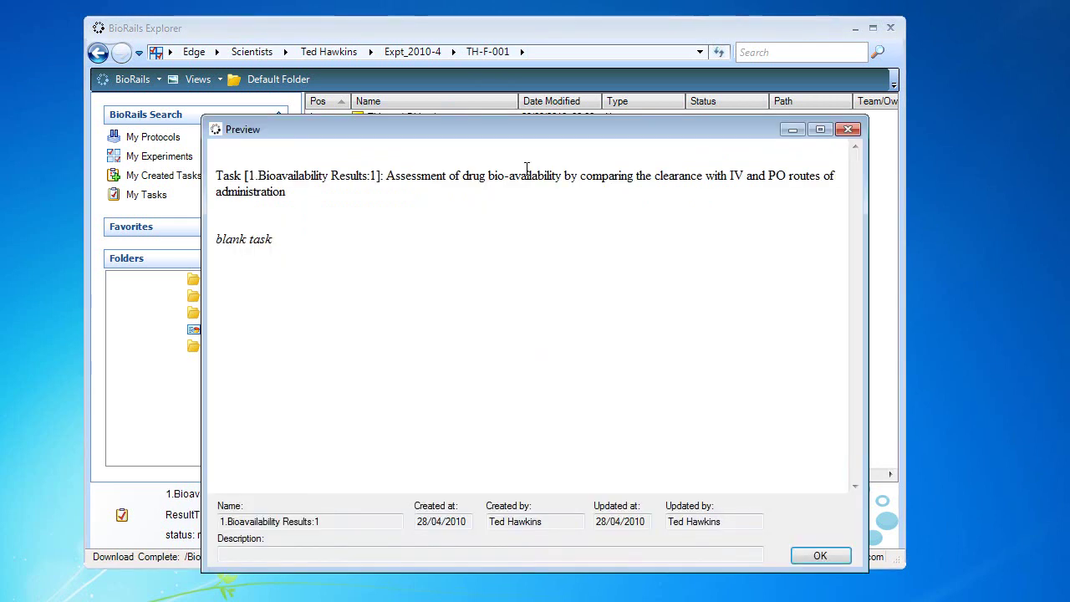
left_click_drag(300, 248, 233, 248)
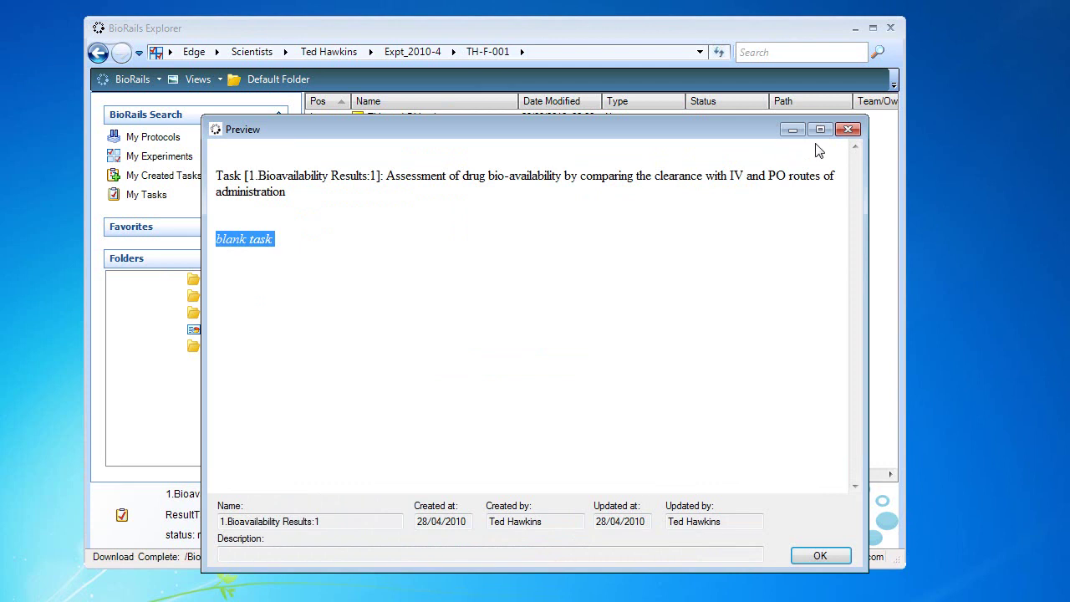
left_click(848, 129)
Open the Bioavailability.mor binder in Morphit and map its pages to experiment TH-F-001 without refreshing the binder data
left_click(401, 149)
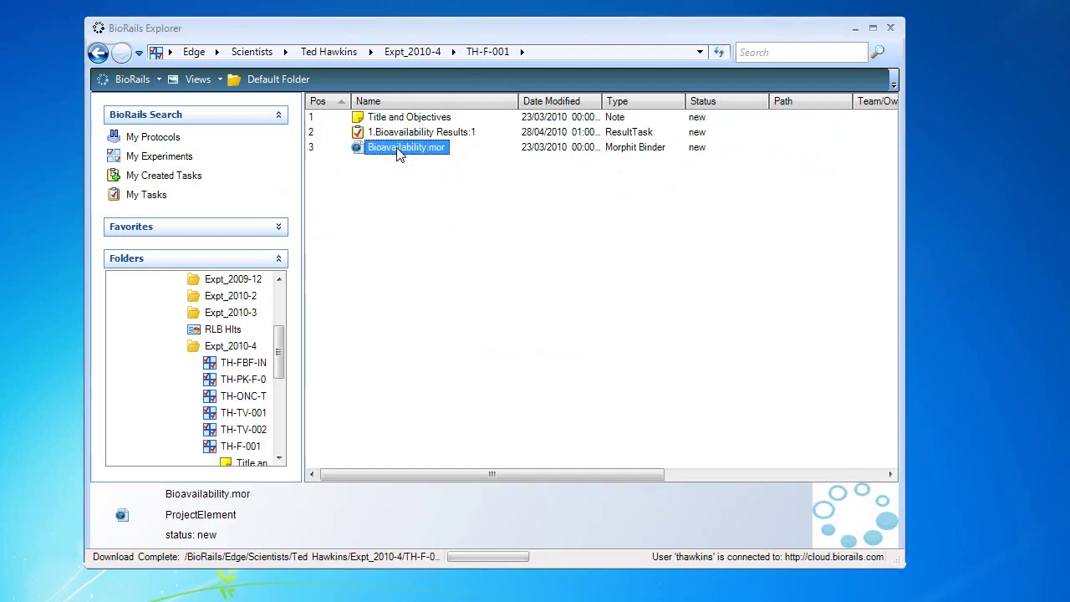
right_click(398, 149)
left_click(456, 201)
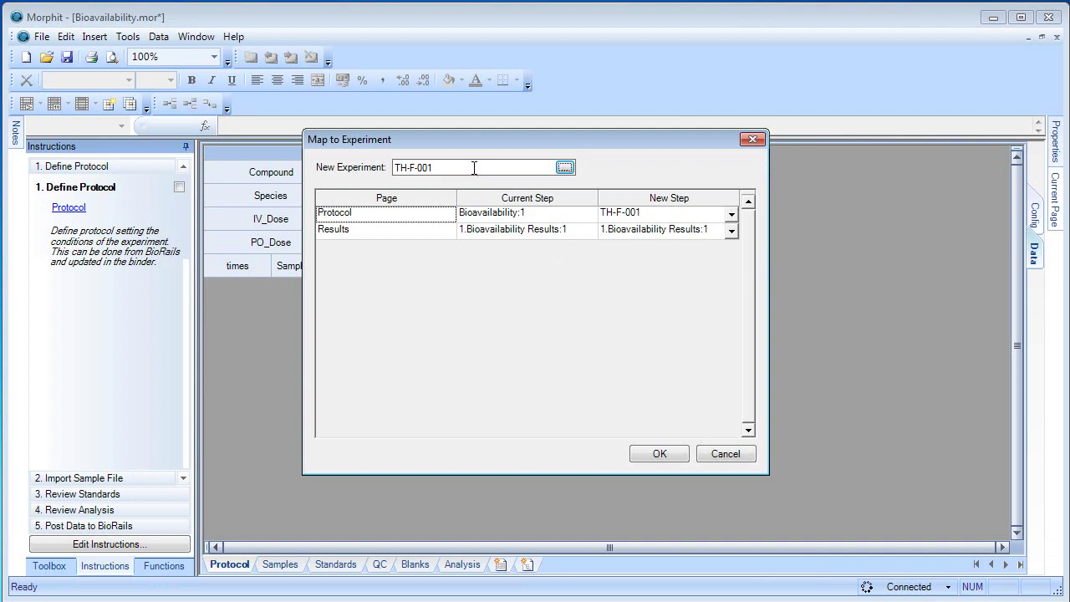
left_click_drag(484, 142, 440, 203)
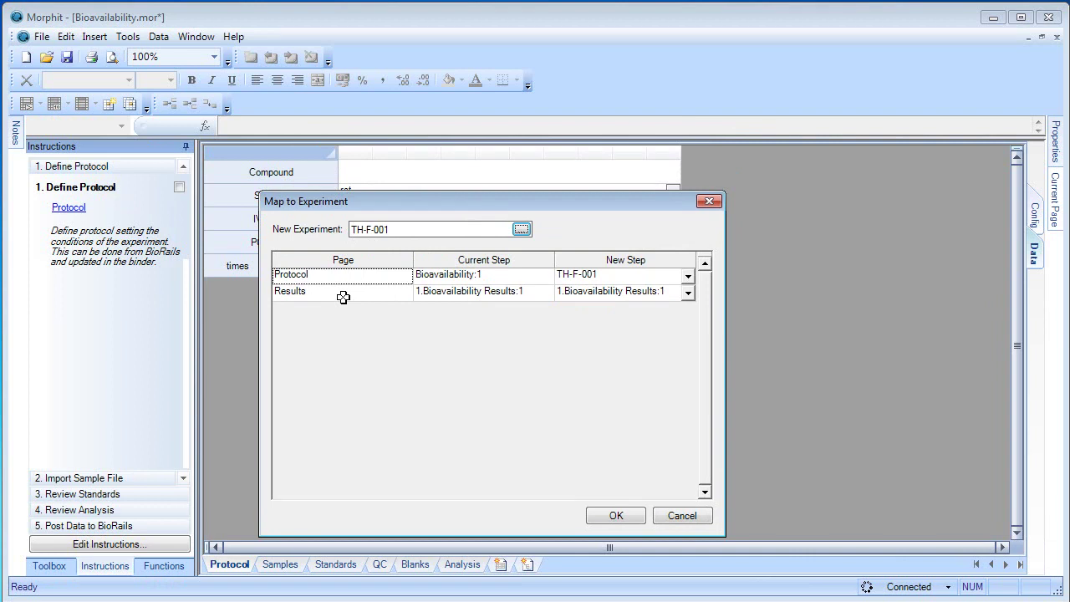
left_click(615, 515)
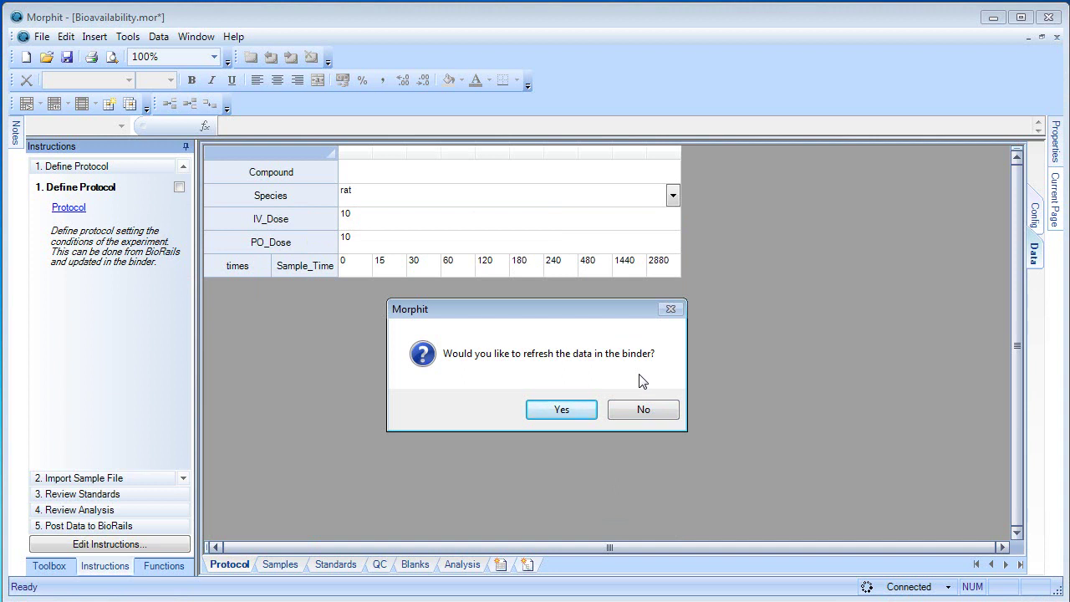
left_click(650, 409)
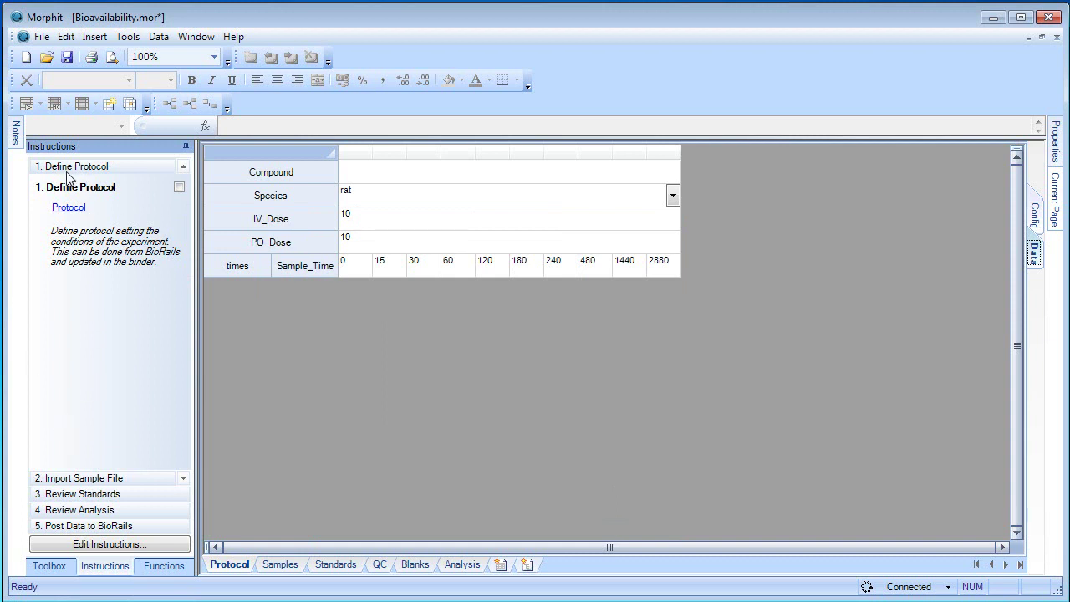
Set the protocol's compound to ESC000007
left_click(425, 170)
type("ESC00000")
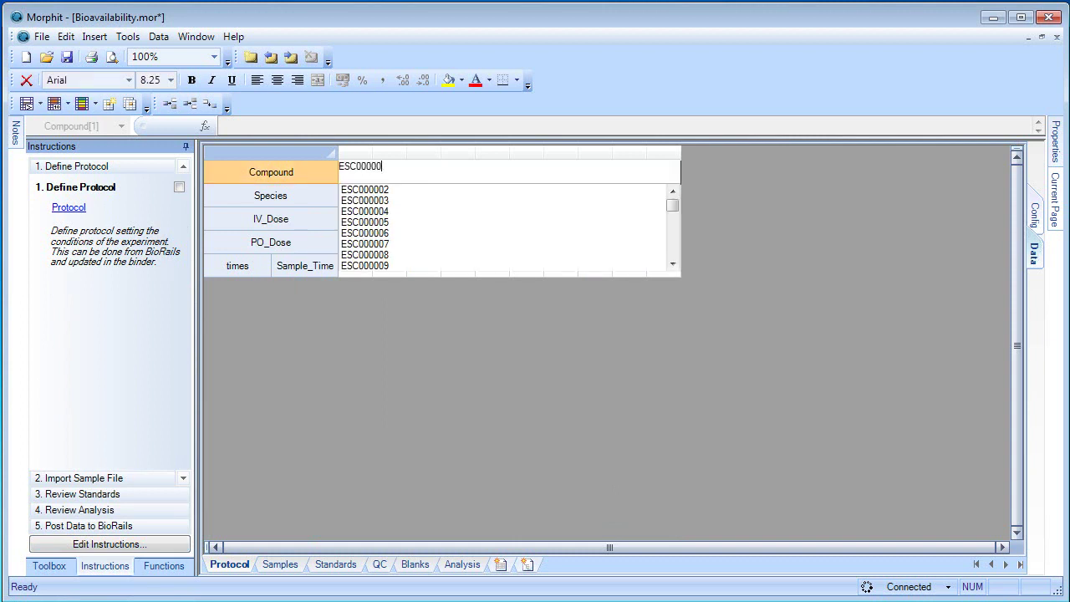
type("7")
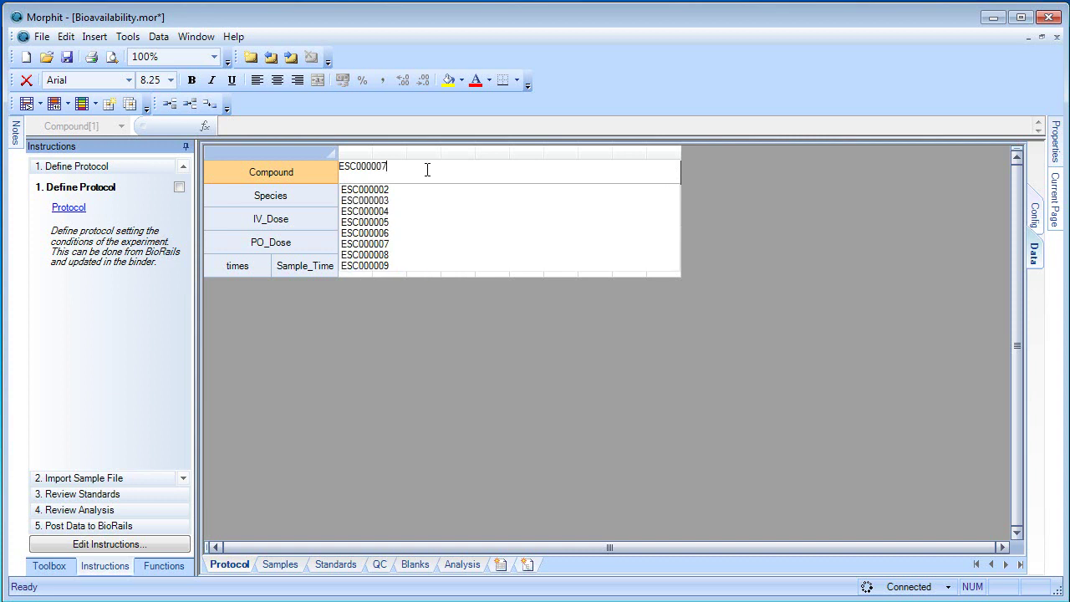
left_click(365, 196)
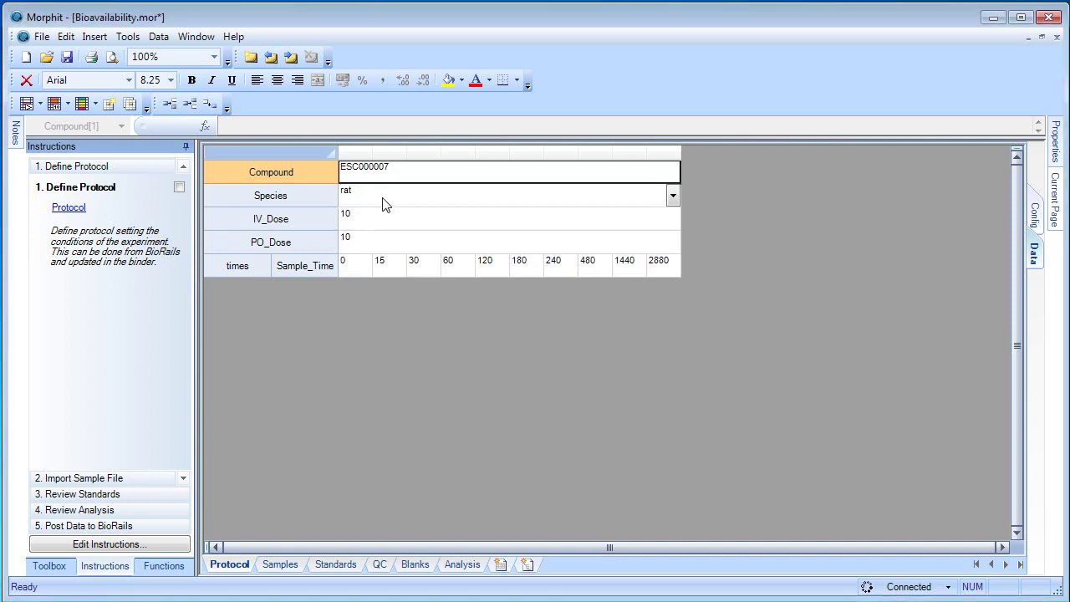
Review the species and the IV and PO doses in the protocol, and mark the Define Protocol instruction as completed
left_click(374, 199)
left_click(347, 296)
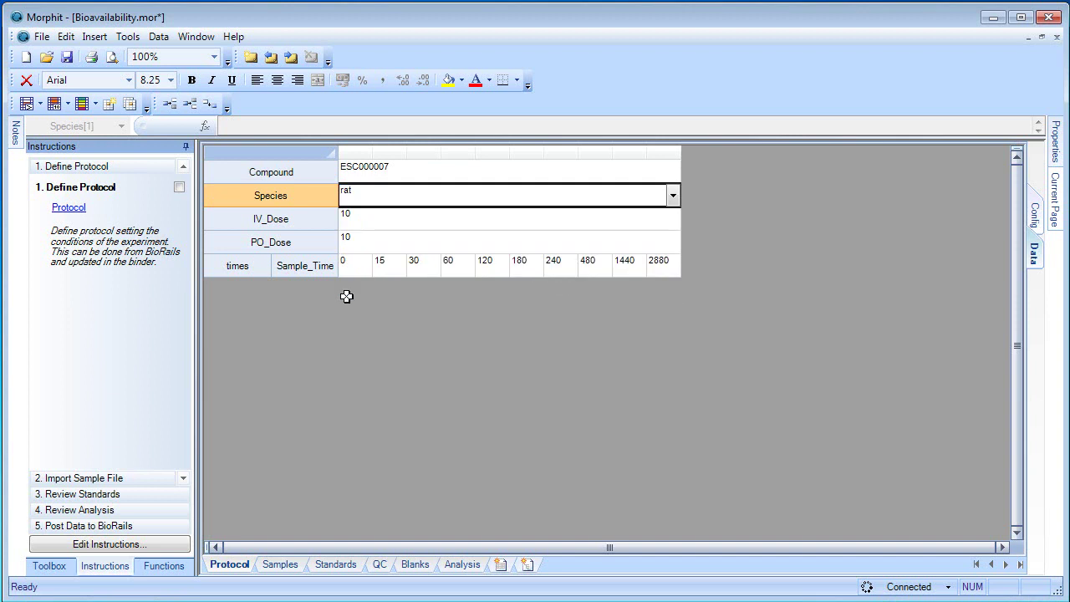
left_click(398, 219)
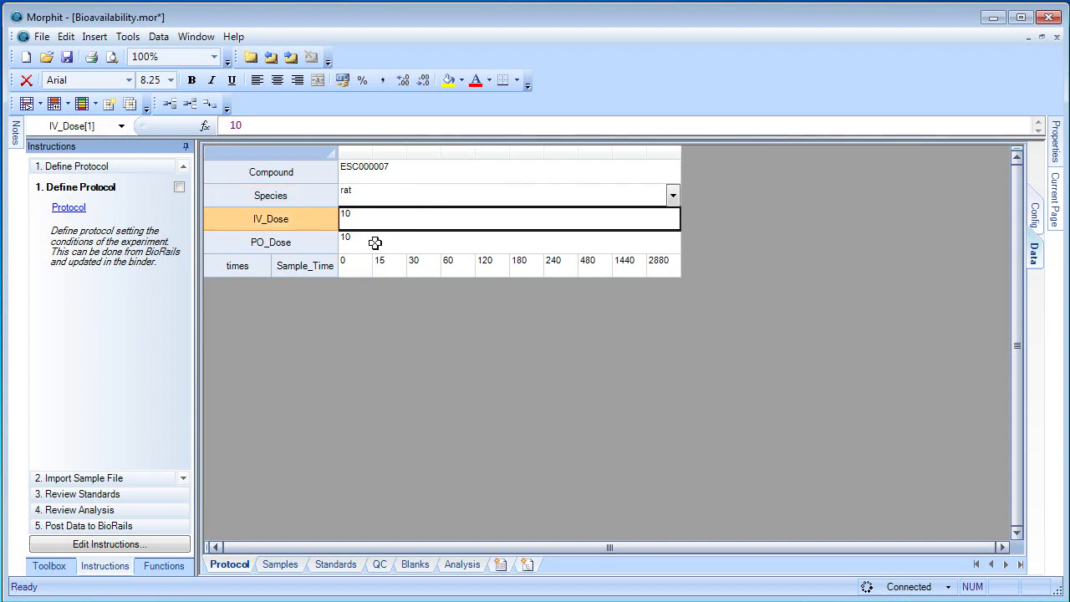
left_click(372, 243)
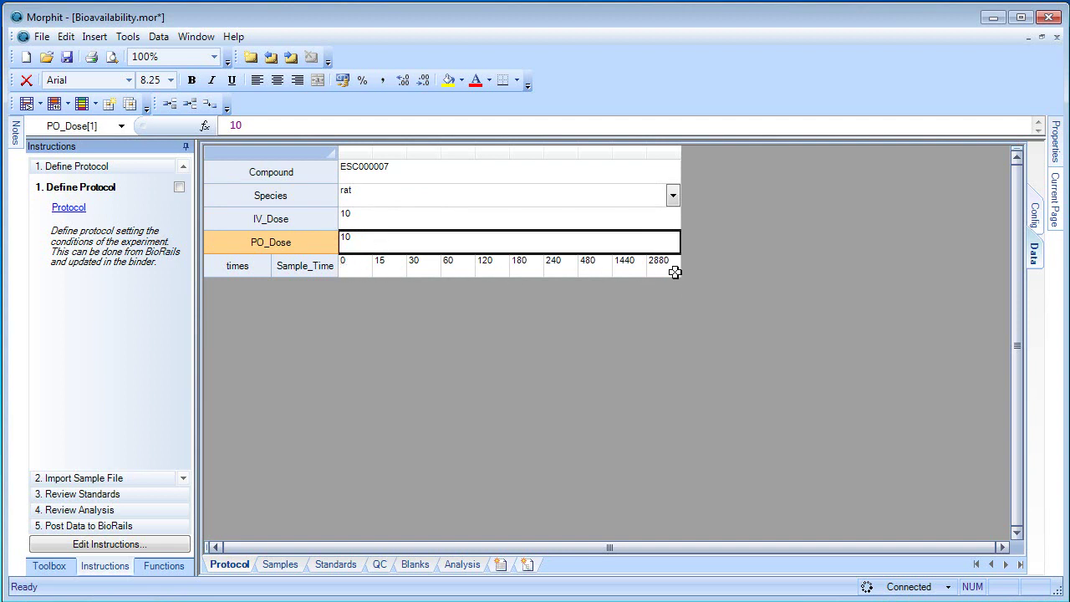
left_click(179, 187)
Go to the Import Sample File instruction and the Samples page, and start the sample file import
left_click(80, 477)
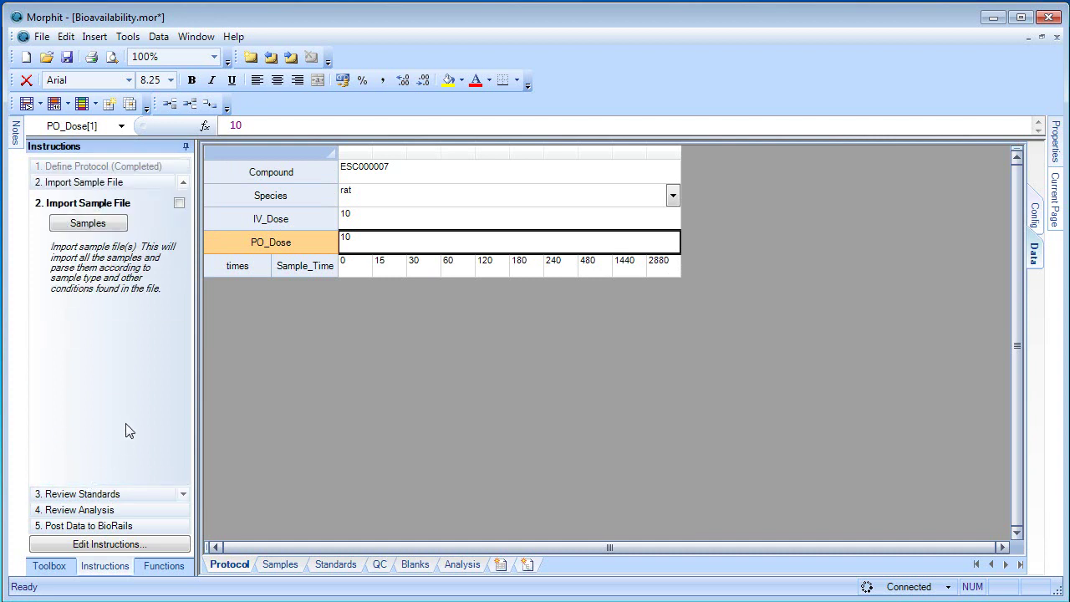
left_click(280, 565)
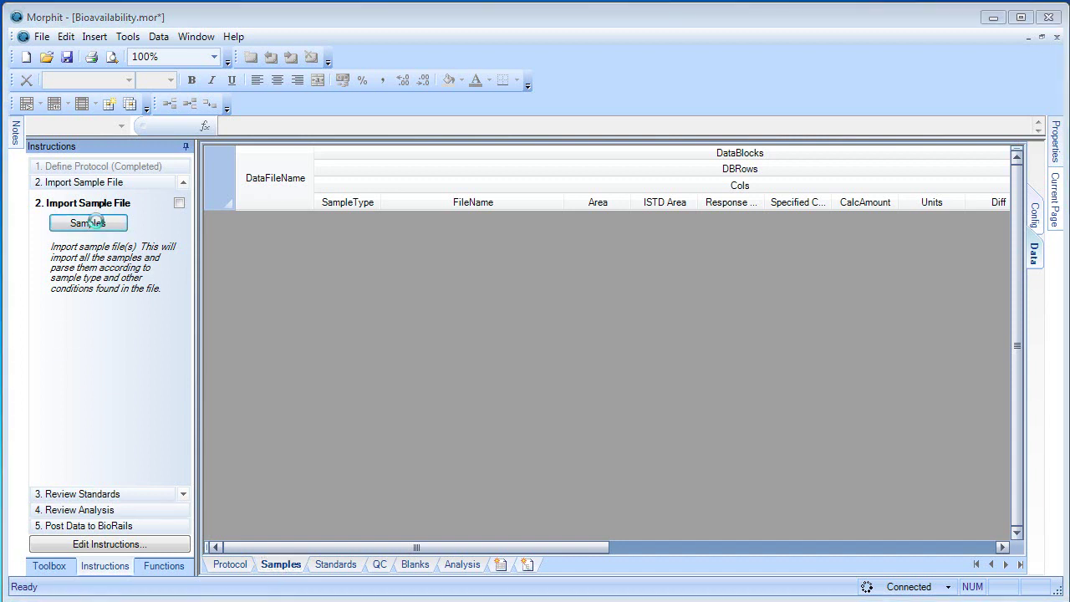
left_click(87, 223)
Open ESC000007-Raw-data-PK.txt in Notepad++, examine its standard, QC and unknown sample rows, and close it
right_click(370, 210)
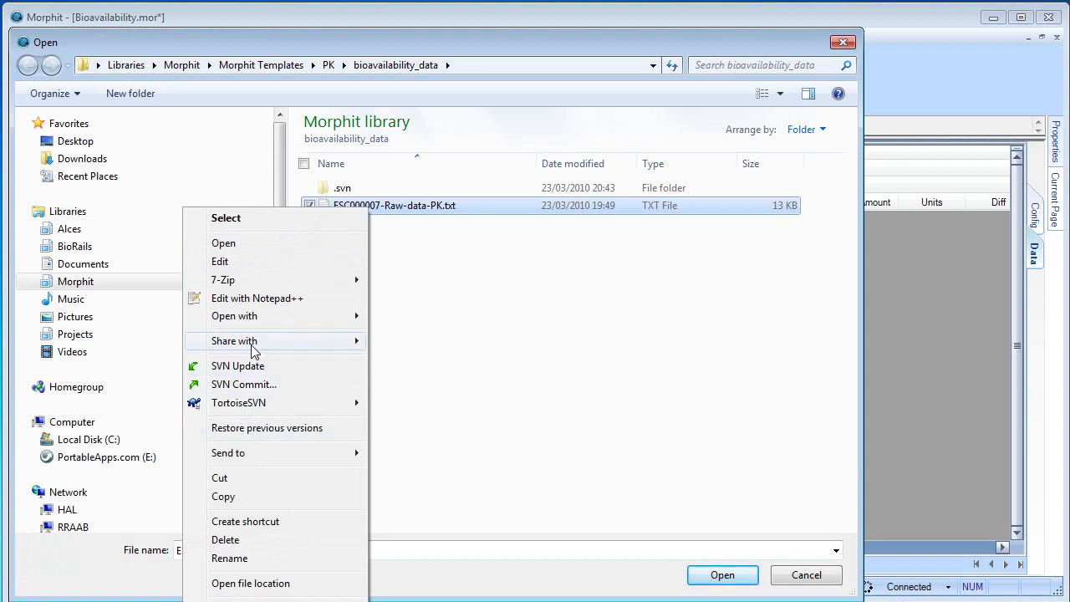
left_click(230, 243)
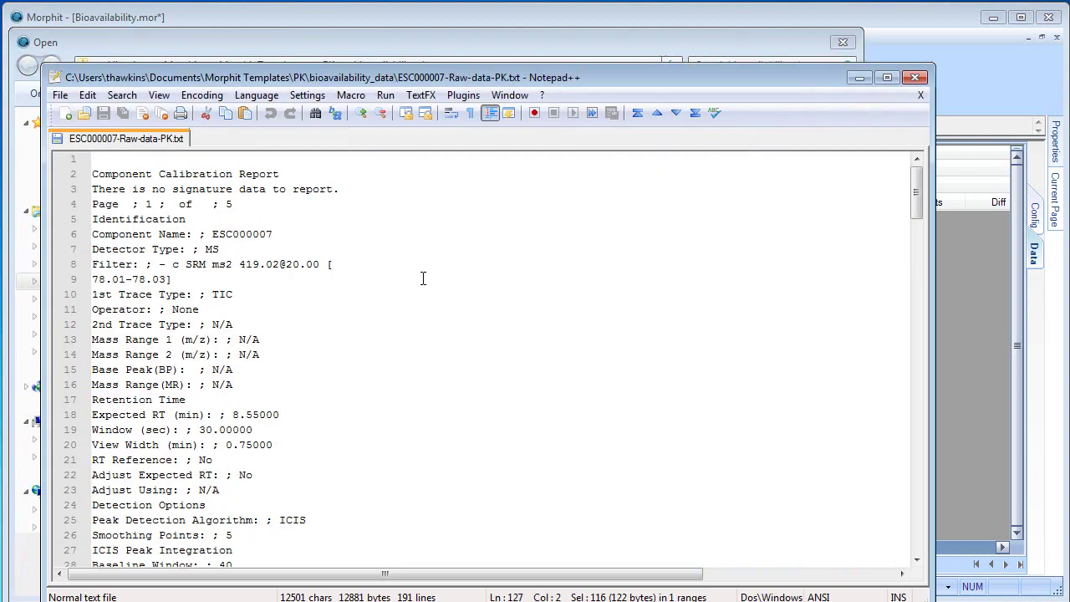
left_click_drag(917, 206, 913, 351)
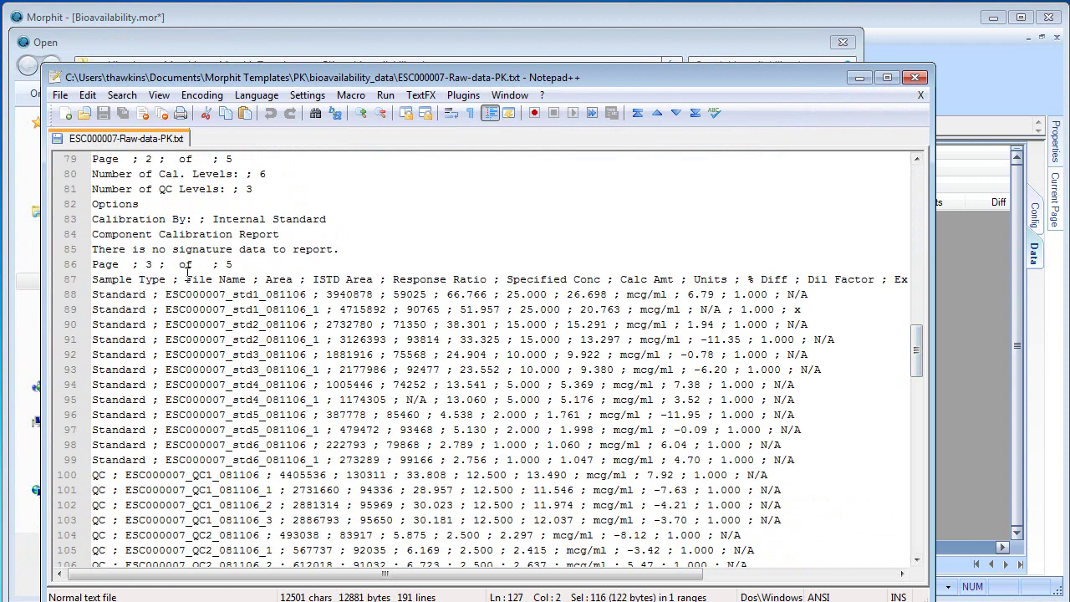
left_click_drag(162, 294, 306, 294)
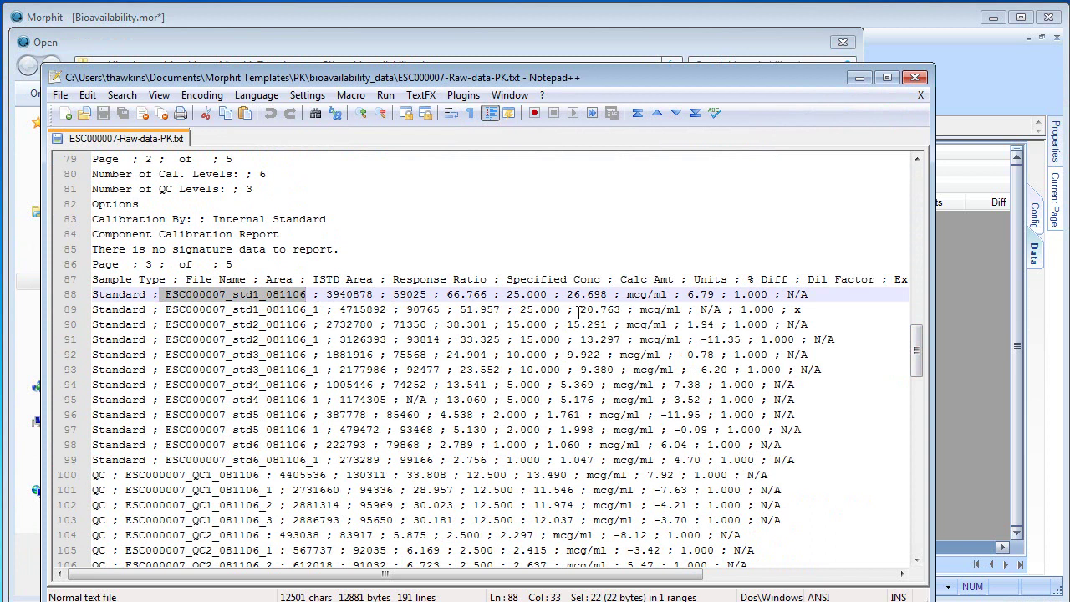
scroll(577, 311, "down", 15)
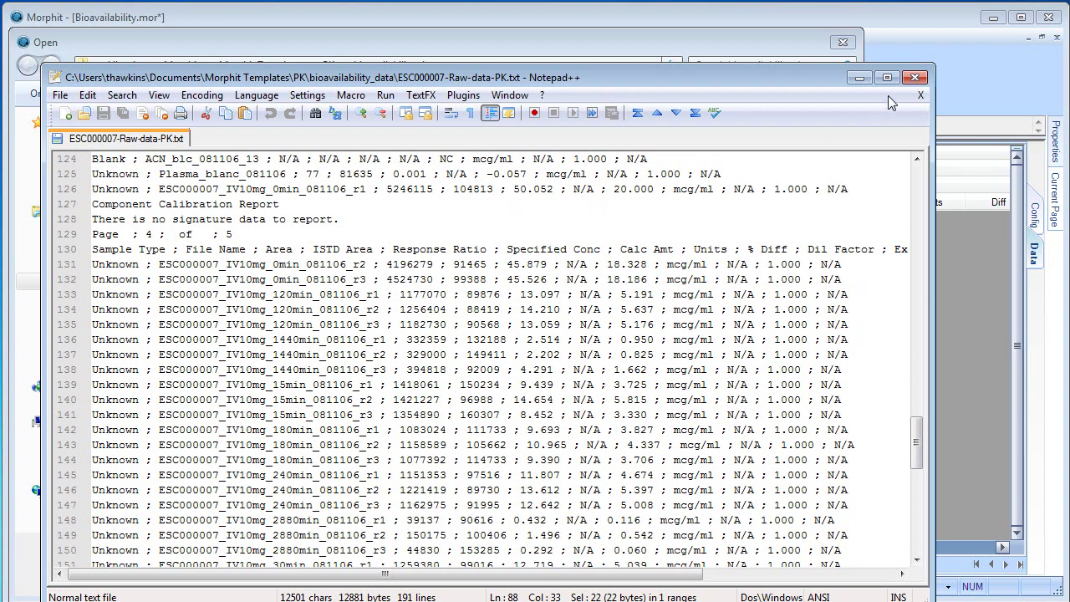
left_click(914, 77)
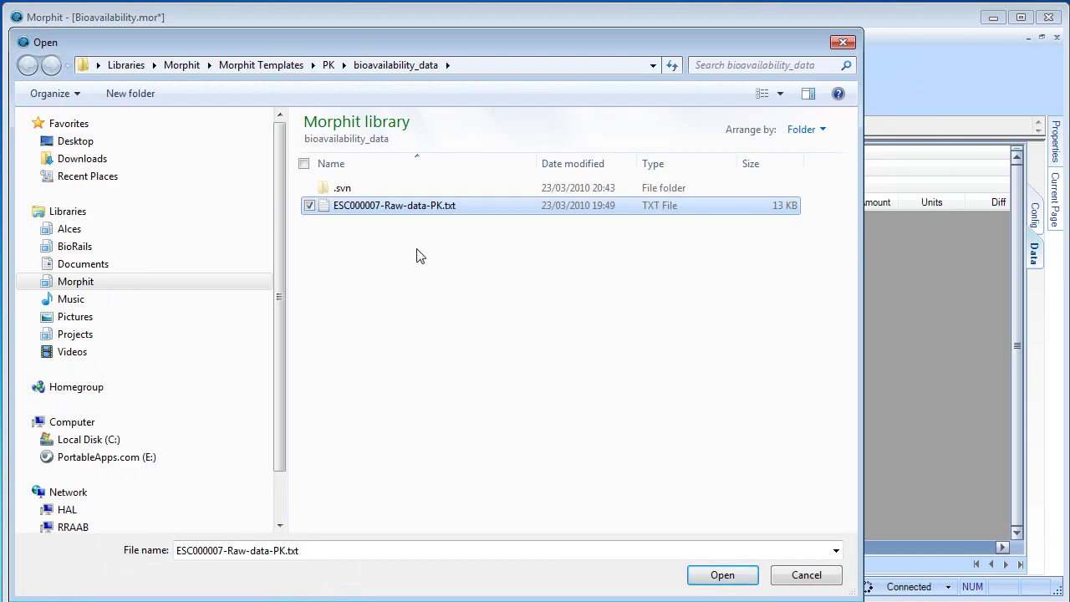
Import ESC000007-Raw-data-PK.txt into the Samples page
double_click(393, 209)
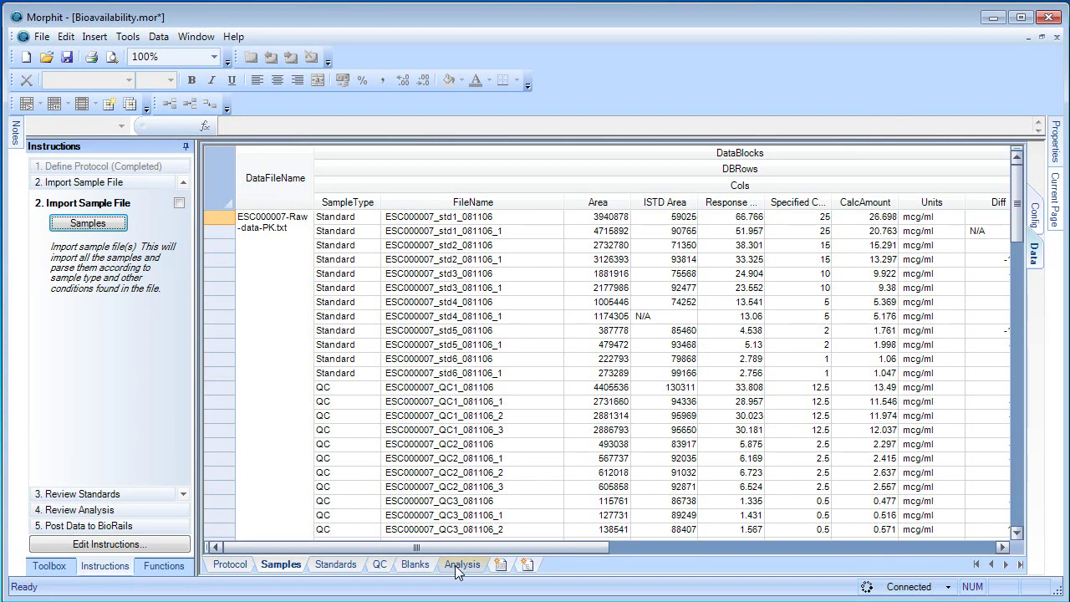
Mark the Import Sample File instruction as completed and go to the Standards page through the Review Standards instruction
left_click(178, 203)
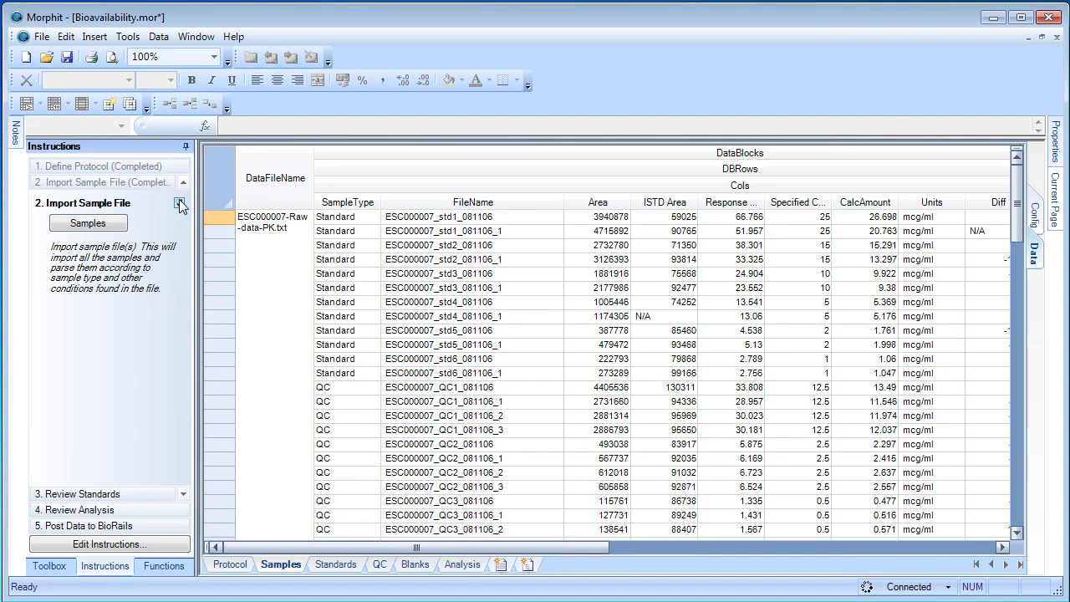
left_click(81, 493)
left_click(72, 241)
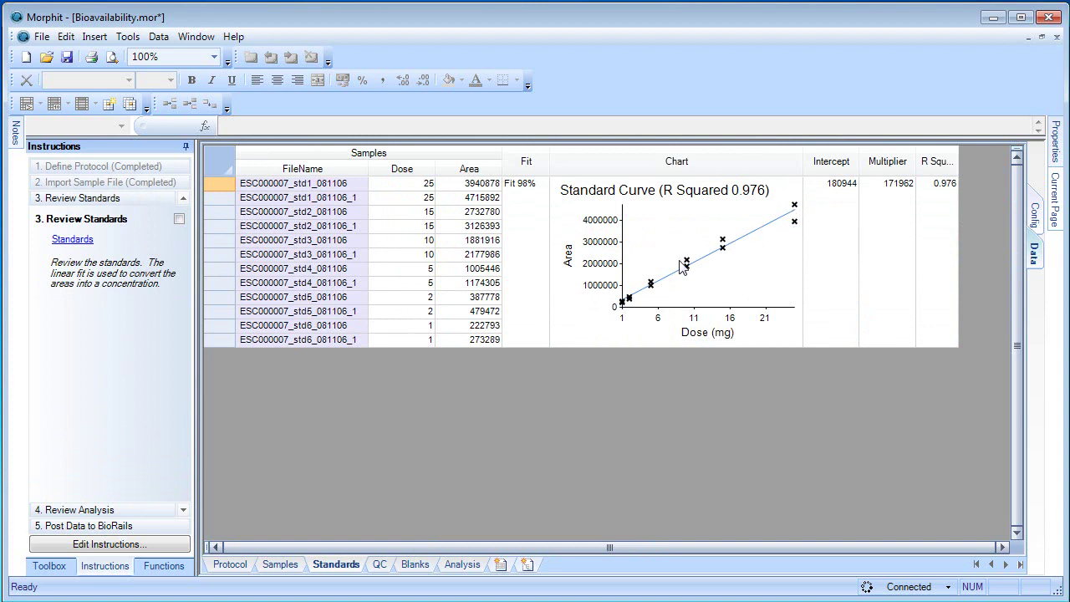
Review the standard curve's intercept and multiplier, the QC page and the Blanks page, and mark the Review Standards instruction as completed
left_click(828, 232)
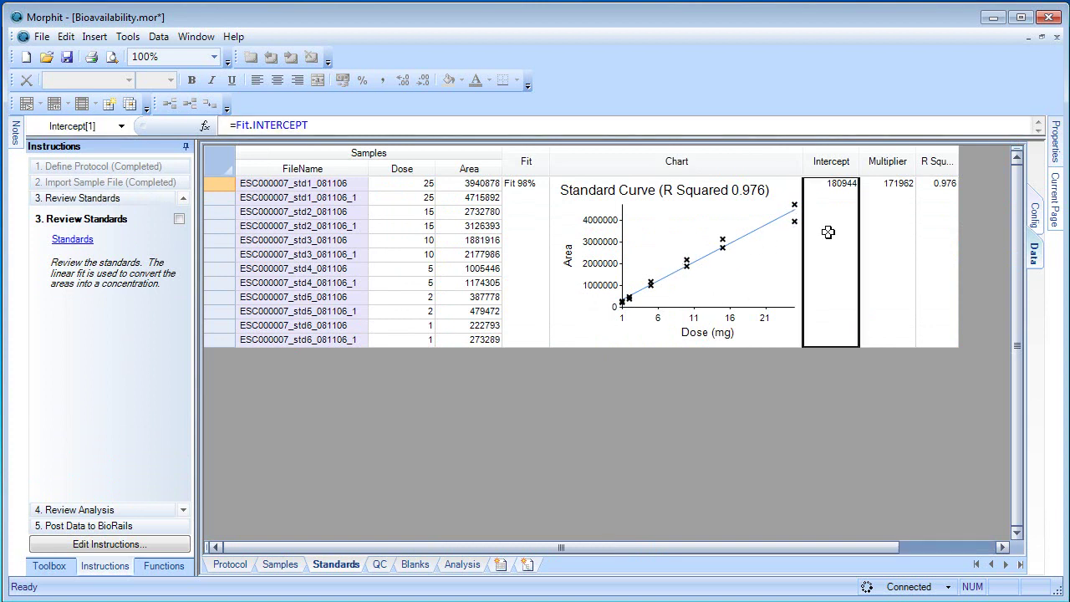
left_click(897, 221)
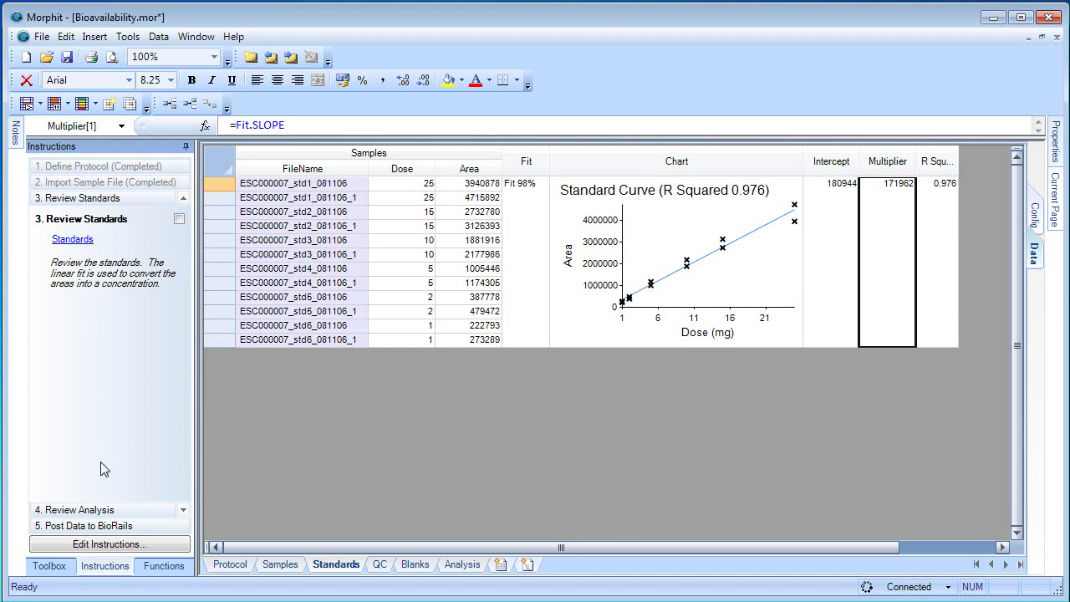
left_click(382, 566)
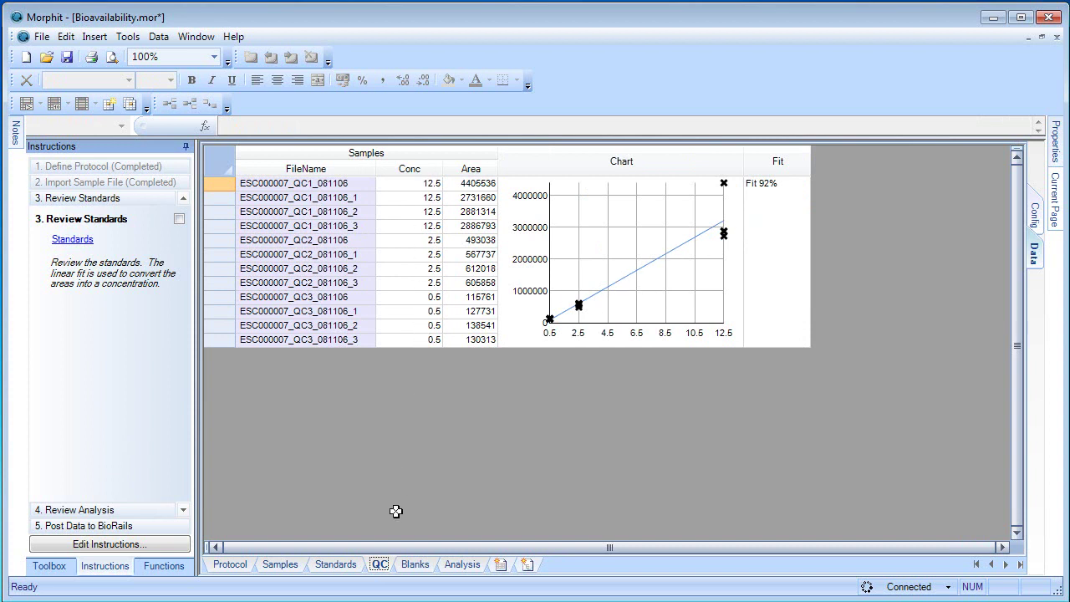
left_click(415, 564)
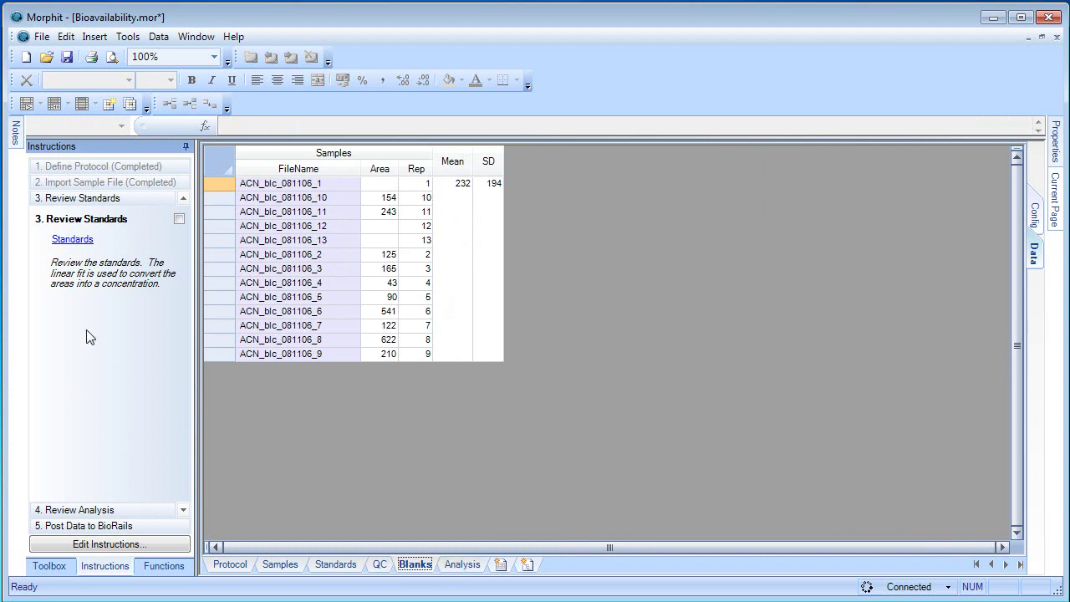
left_click(180, 219)
Go to the Analysis page through the Review Analysis instruction and narrow its data column so the whole IV chart fits
left_click(84, 511)
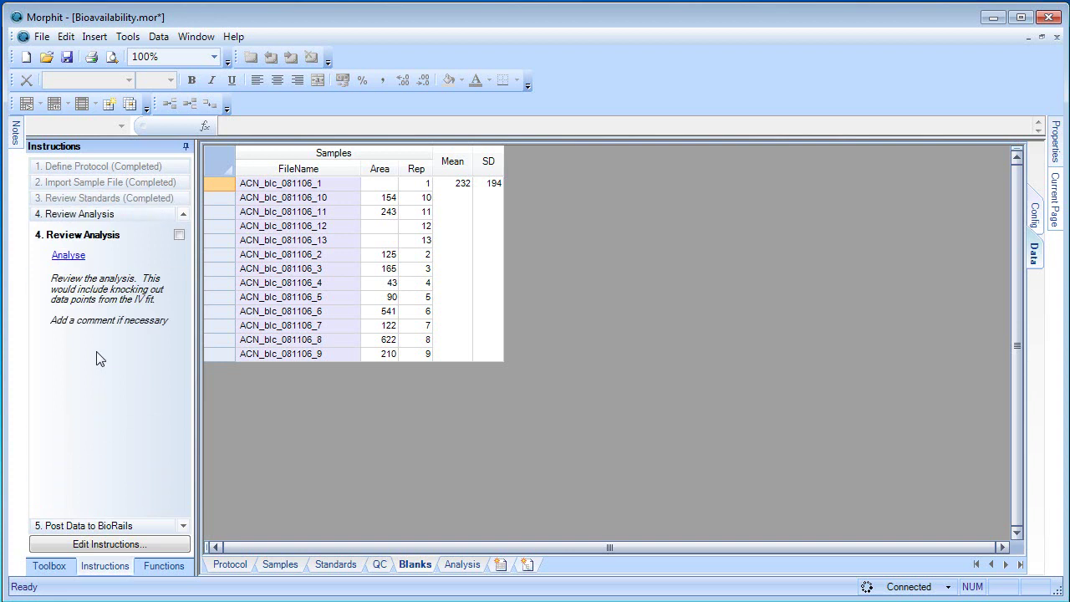
left_click(67, 257)
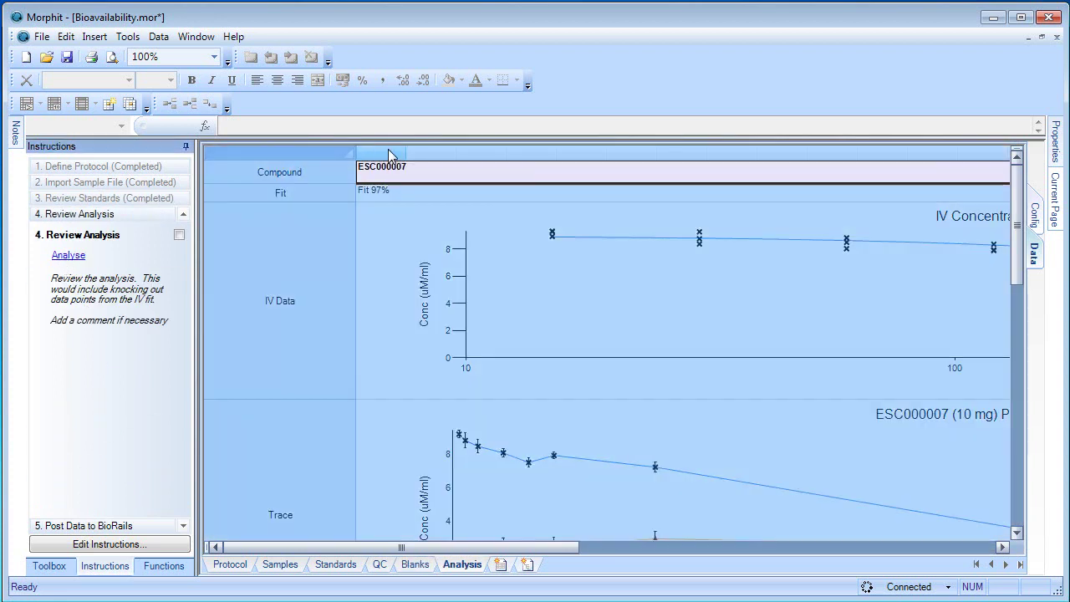
left_click_drag(403, 156, 379, 152)
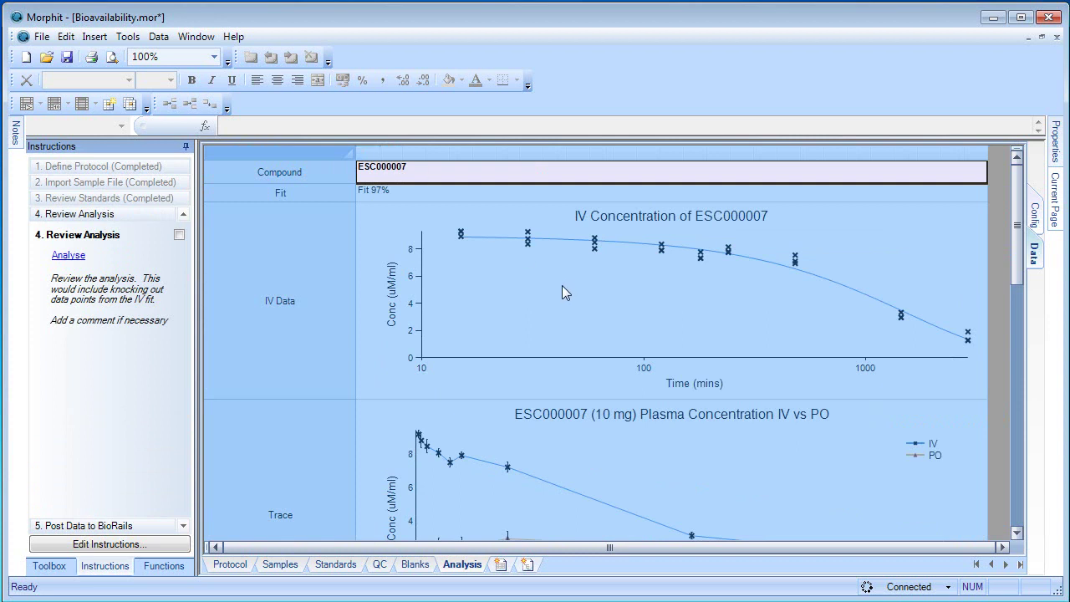
Examine the Curve Fit settings behind the Fit value of ESC000007, including the axes, curve type and parameters, and close them unchanged
left_click(237, 175)
left_click_drag(237, 175, 264, 201)
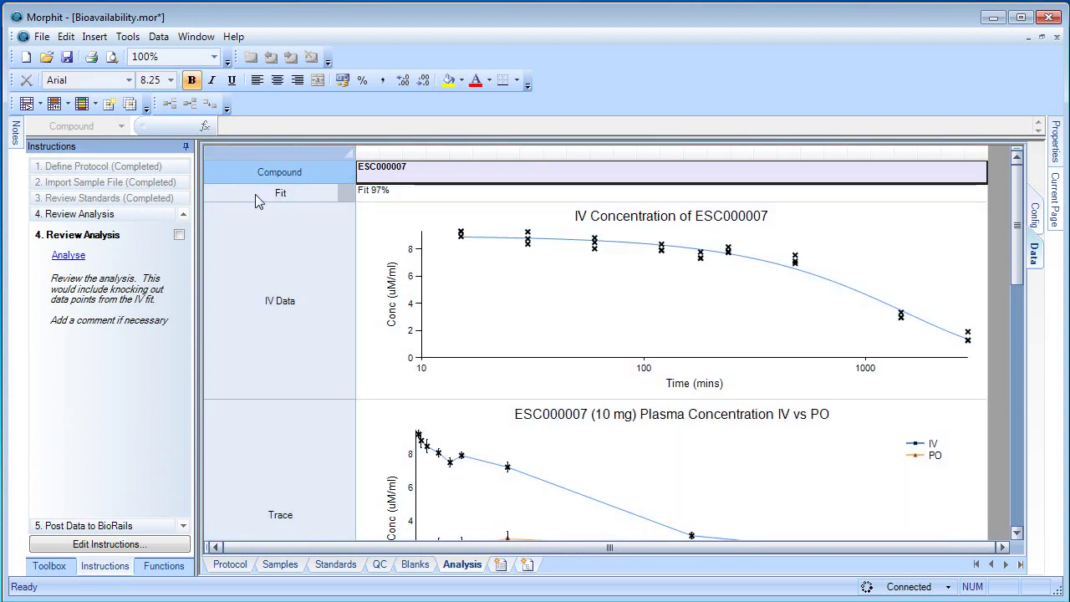
left_click(260, 199)
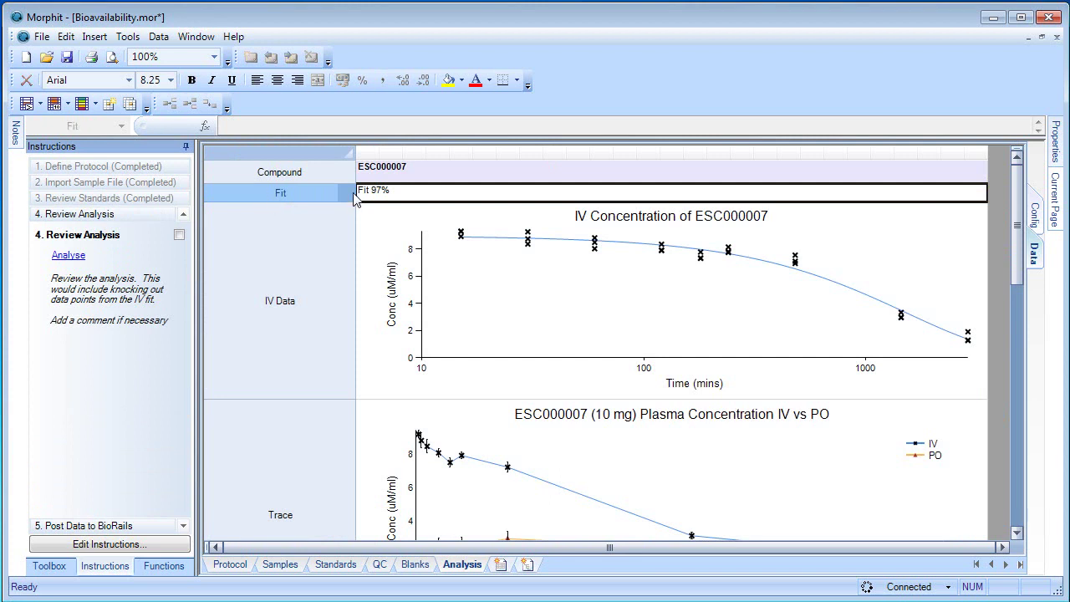
left_click(387, 192)
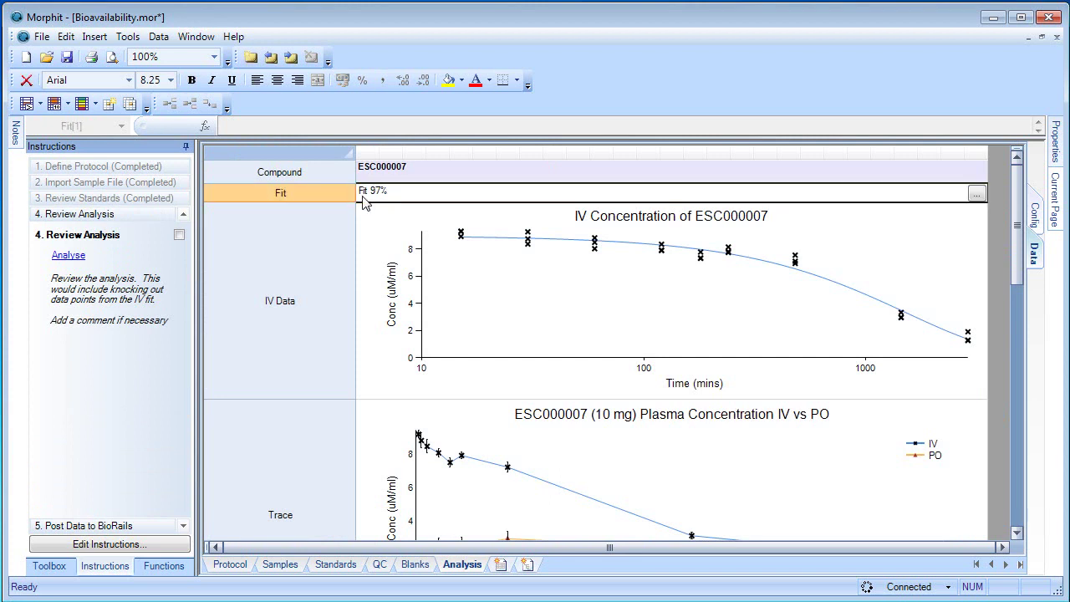
left_click(975, 194)
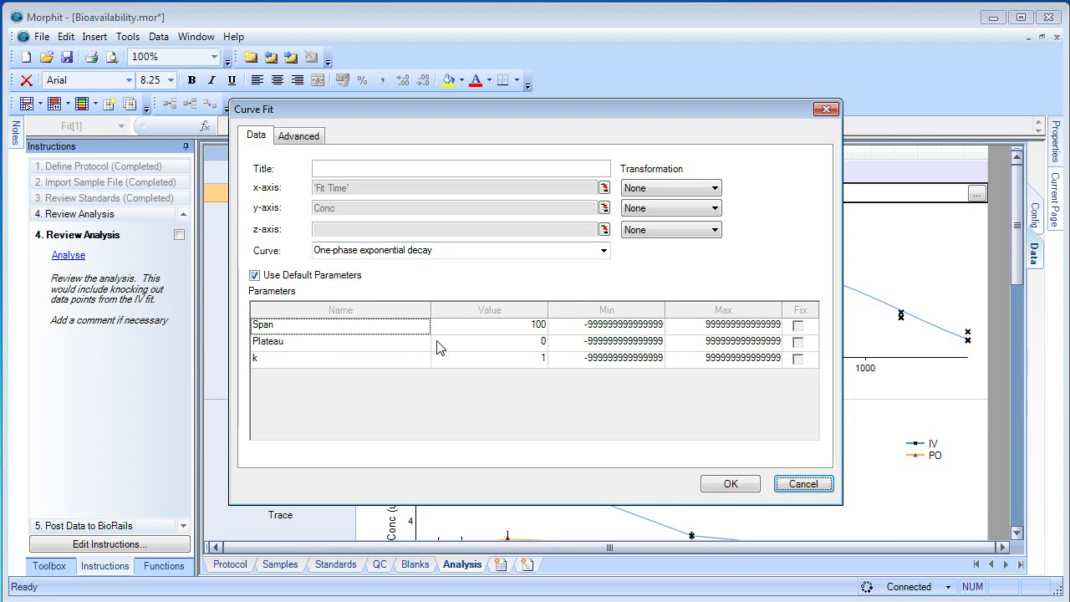
left_click(729, 483)
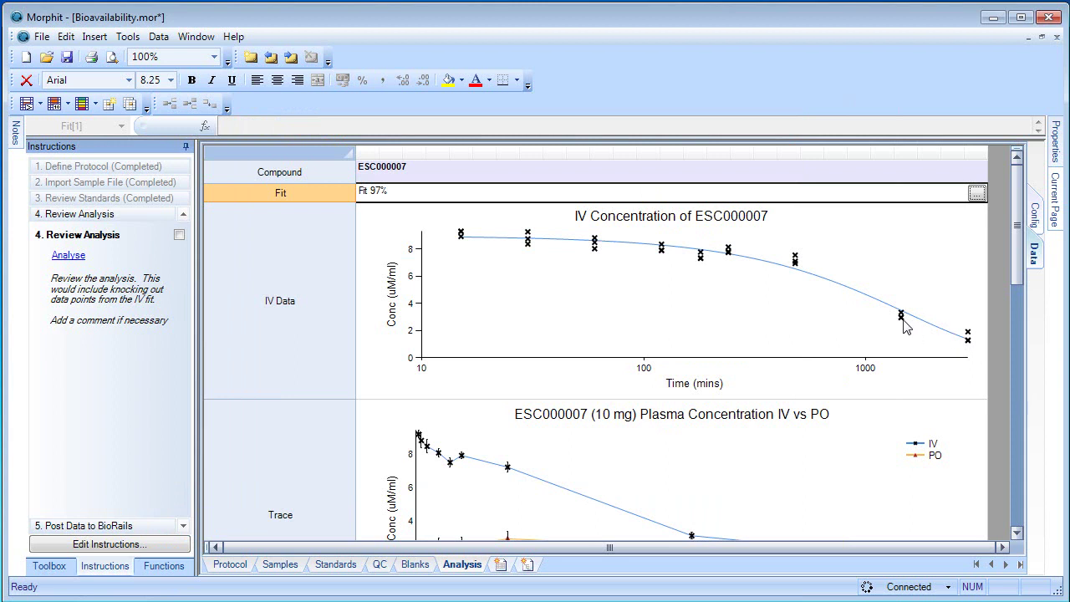
Try knocking out data points at about 480 minutes on the IV Concentration chart
left_click(796, 264)
left_click(795, 258)
left_click(795, 259)
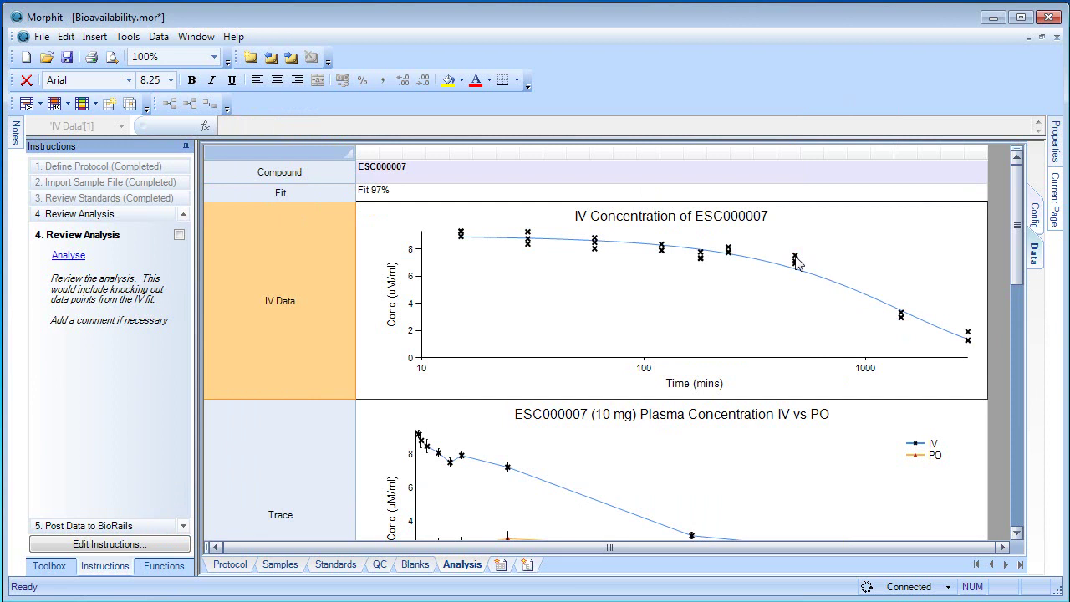
Examine the IV vs PO plasma concentration trace and the calculations behind IV AUC, PO AUC and F
scroll(710, 466, "down", 2)
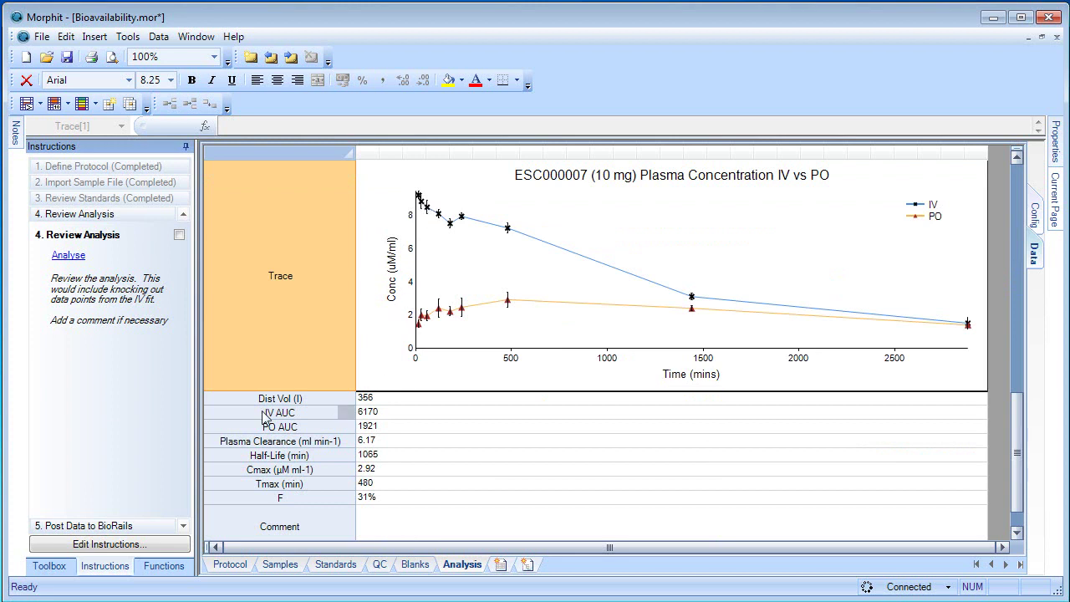
left_click(381, 413)
left_click(389, 427)
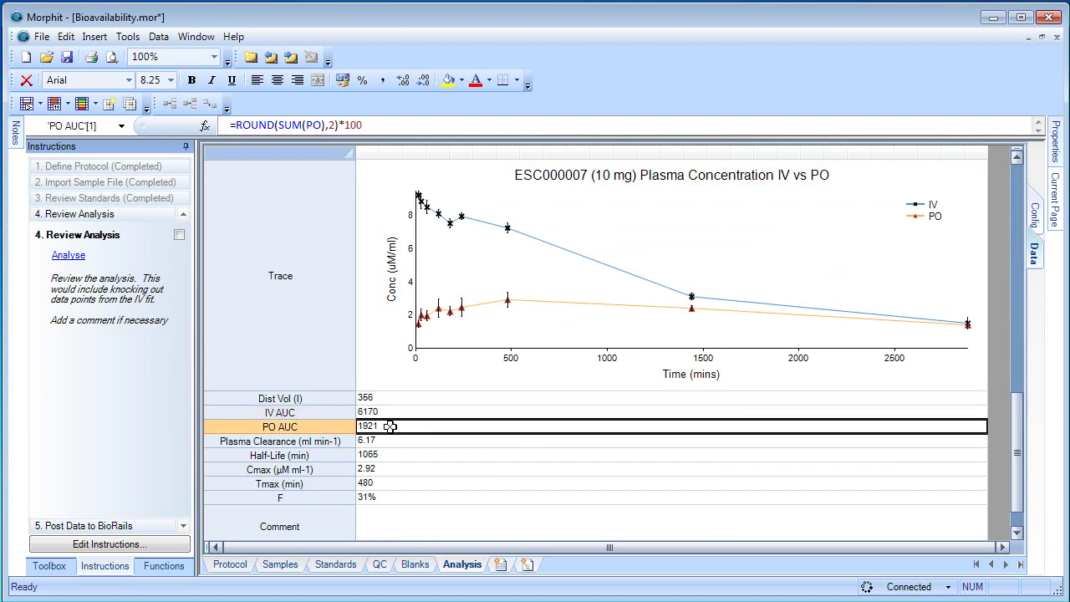
left_click(370, 498)
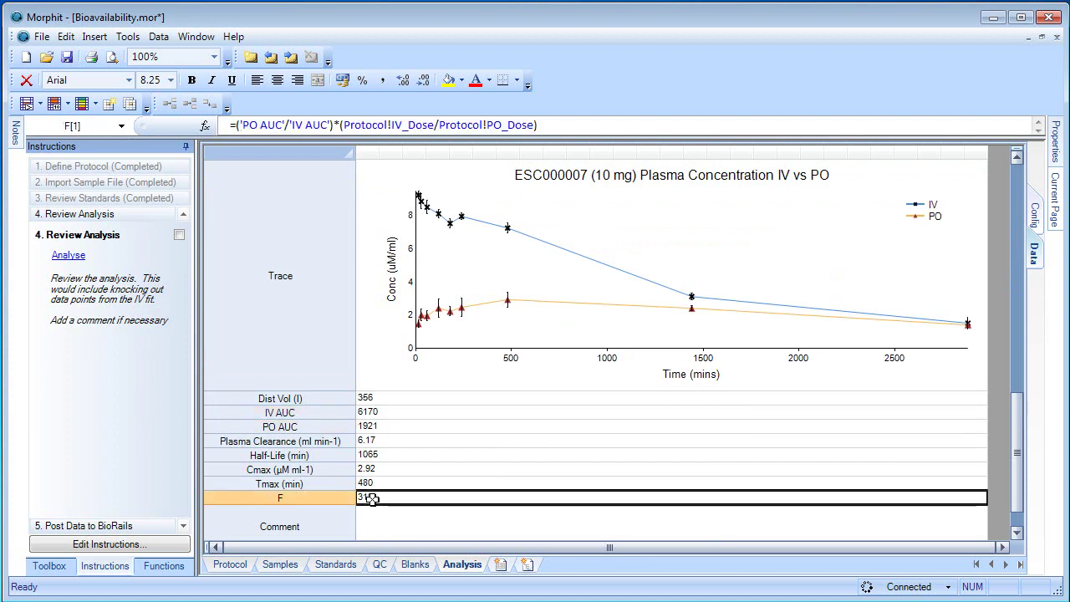
Enter "A comment" as the Comment of the ESC000007 analysis
left_click(373, 522)
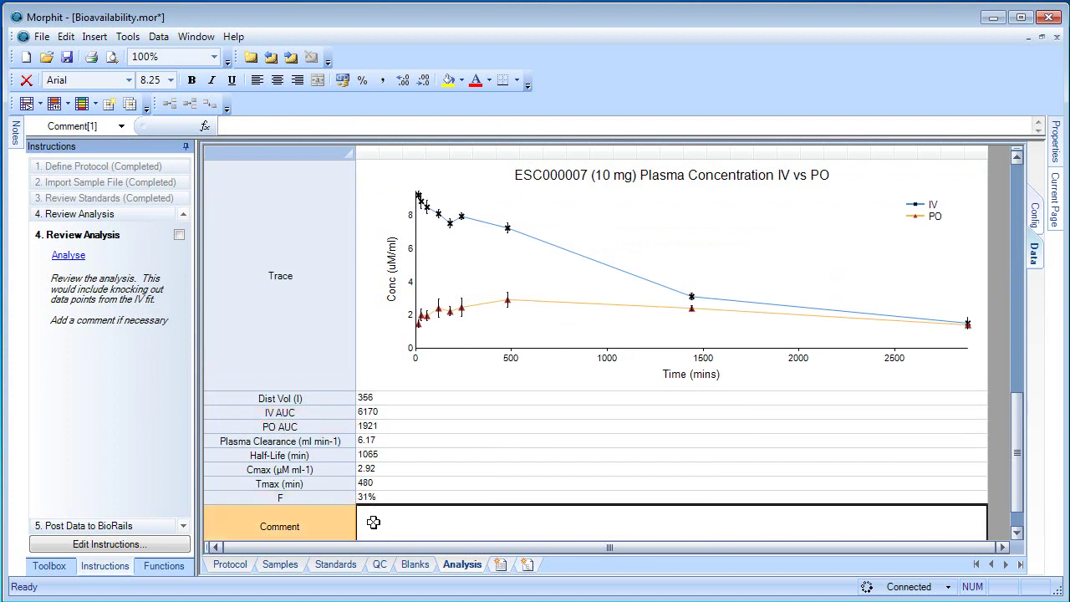
type("A comment")
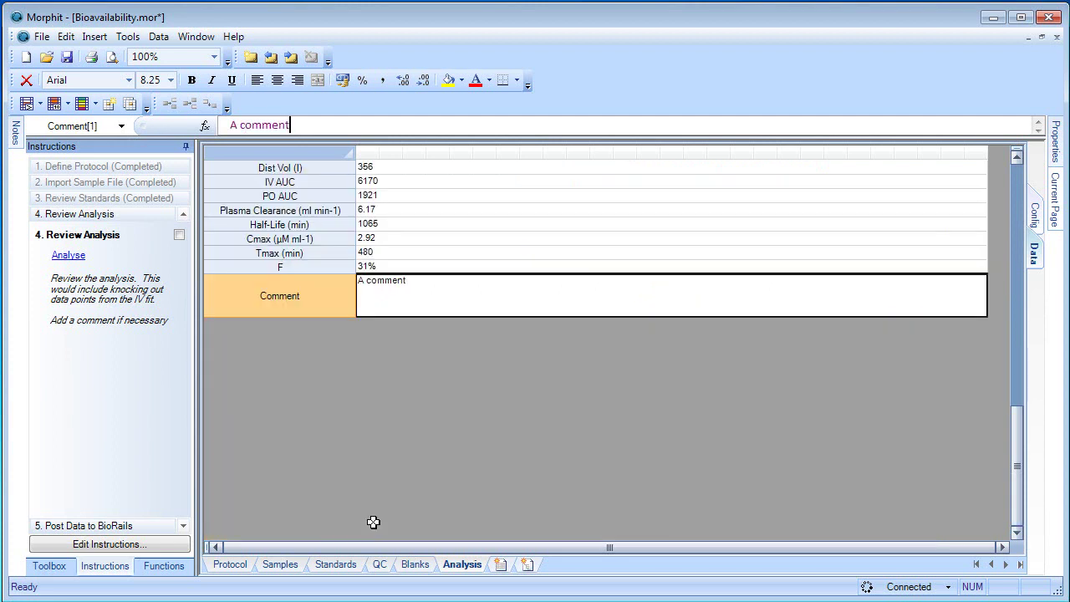
left_click(468, 267)
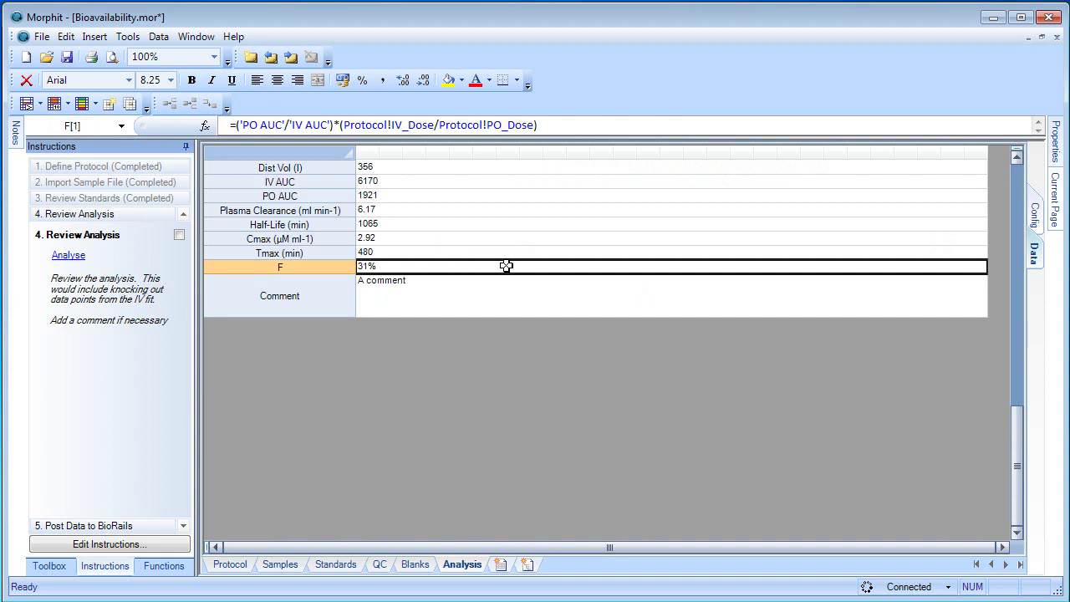
Print the Analysis page to the BioRails Printer with the page range set to All
scroll(503, 266, "up", 10)
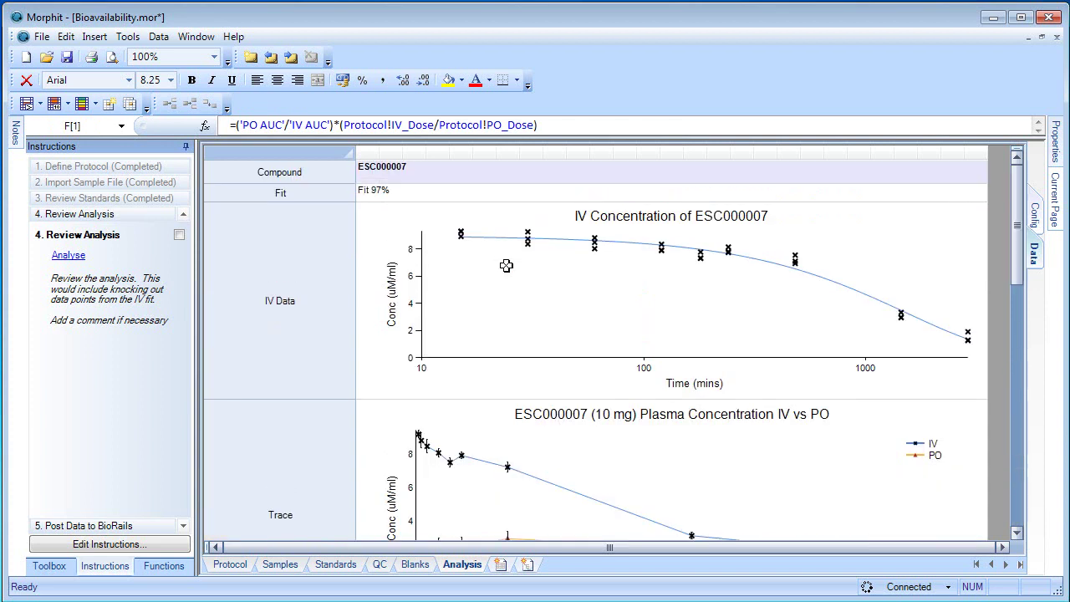
left_click(42, 39)
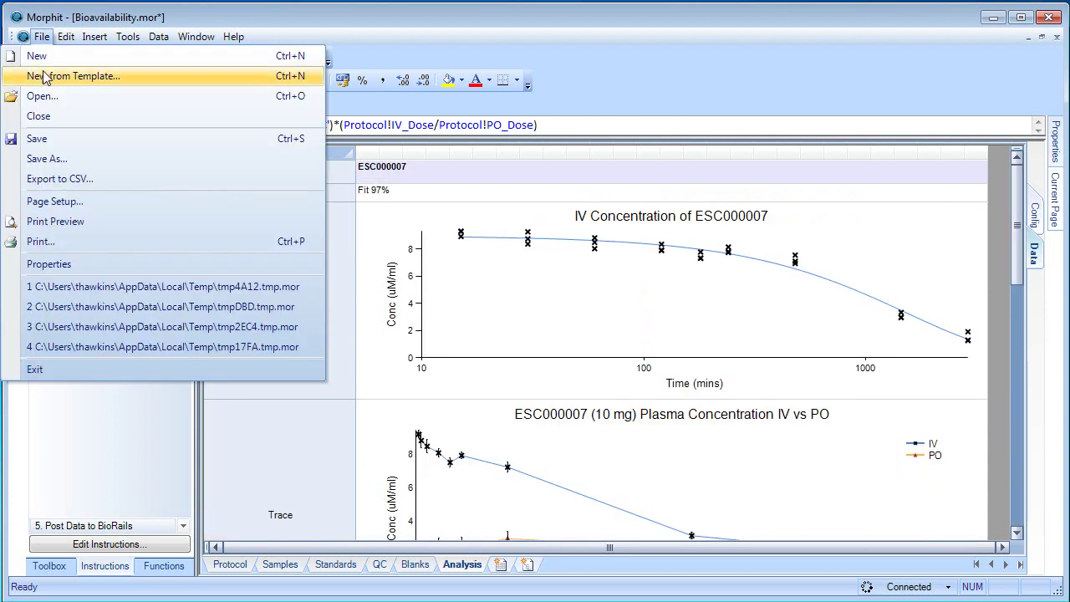
left_click(40, 242)
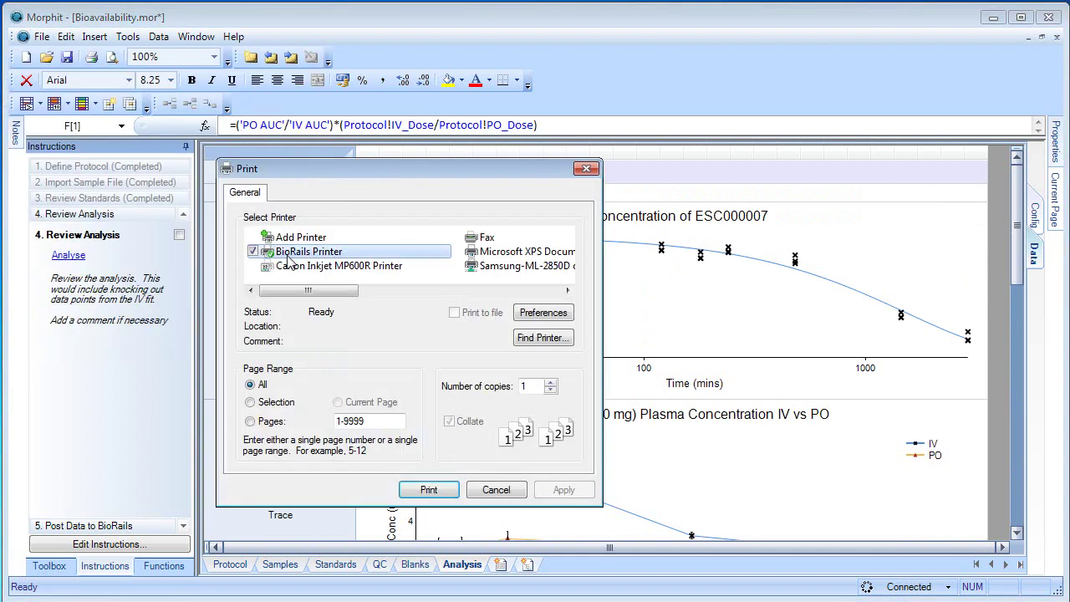
left_click(433, 489)
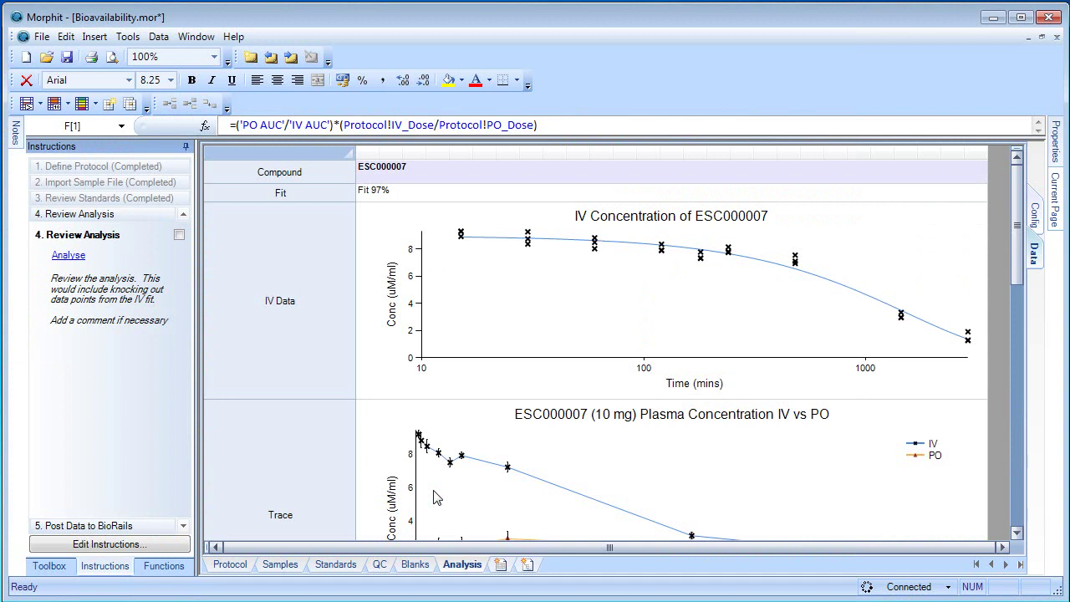
Post the results and the binder to BioRails through the Post Data to BioRails instruction, and close the binder and Morphit
left_click(137, 525)
left_click_drag(1018, 253, 1027, 500)
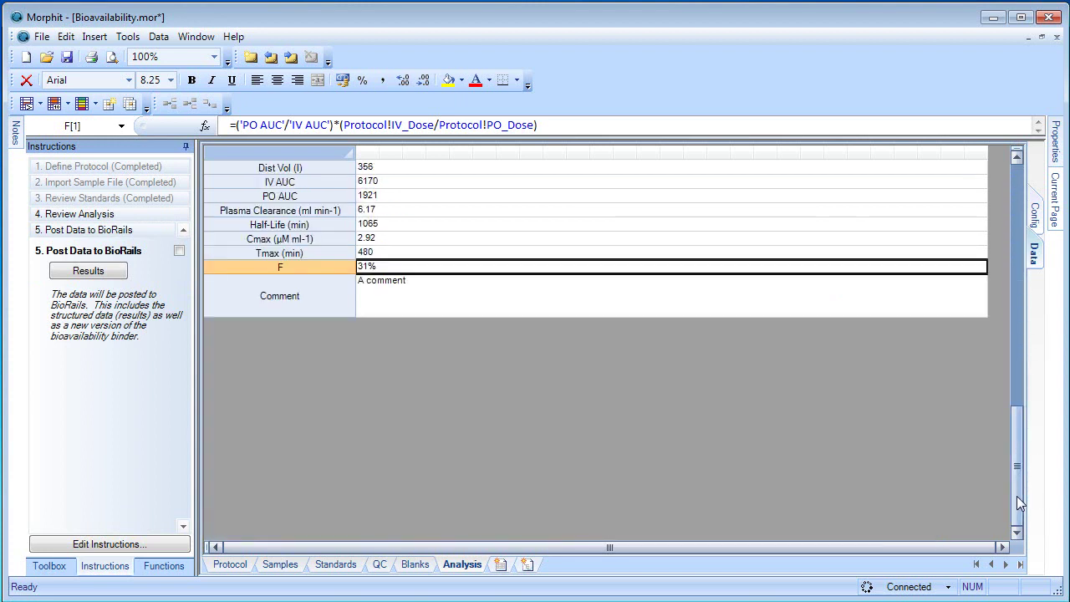
left_click_drag(1017, 496, 1016, 250)
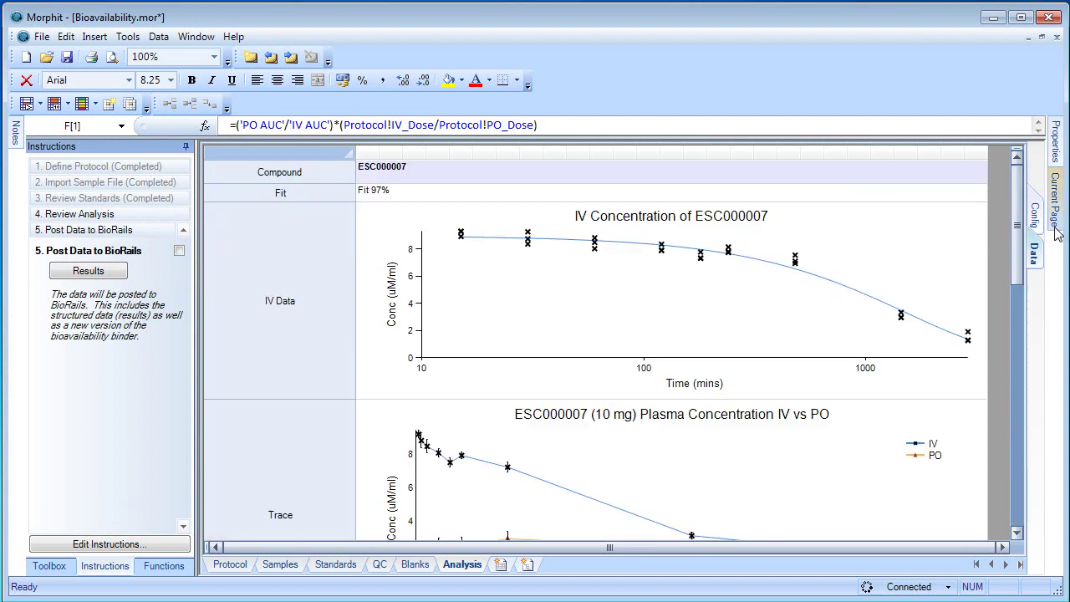
left_click(83, 274)
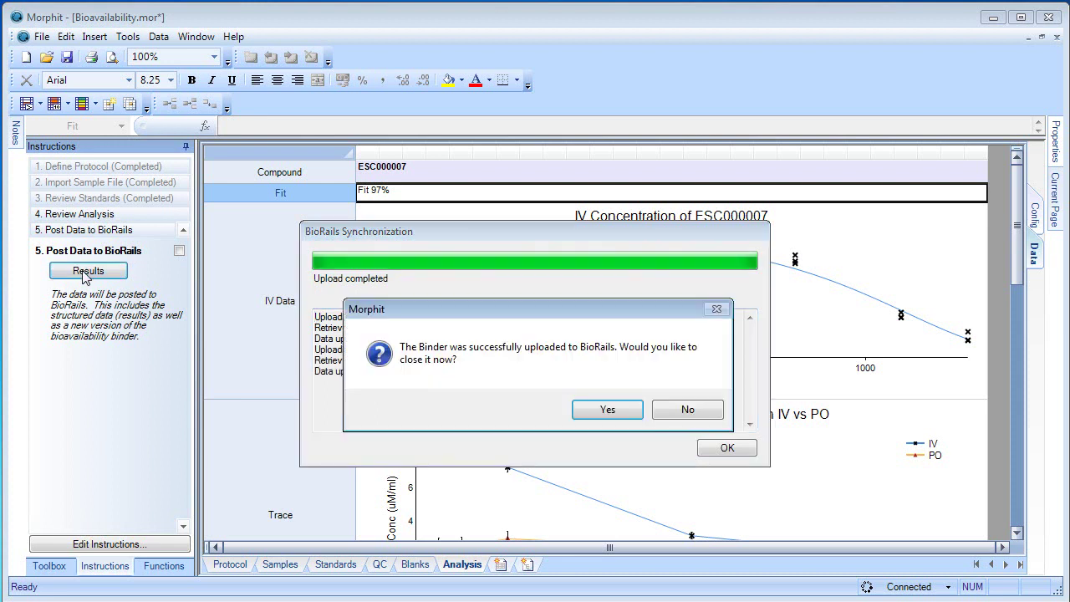
left_click(620, 412)
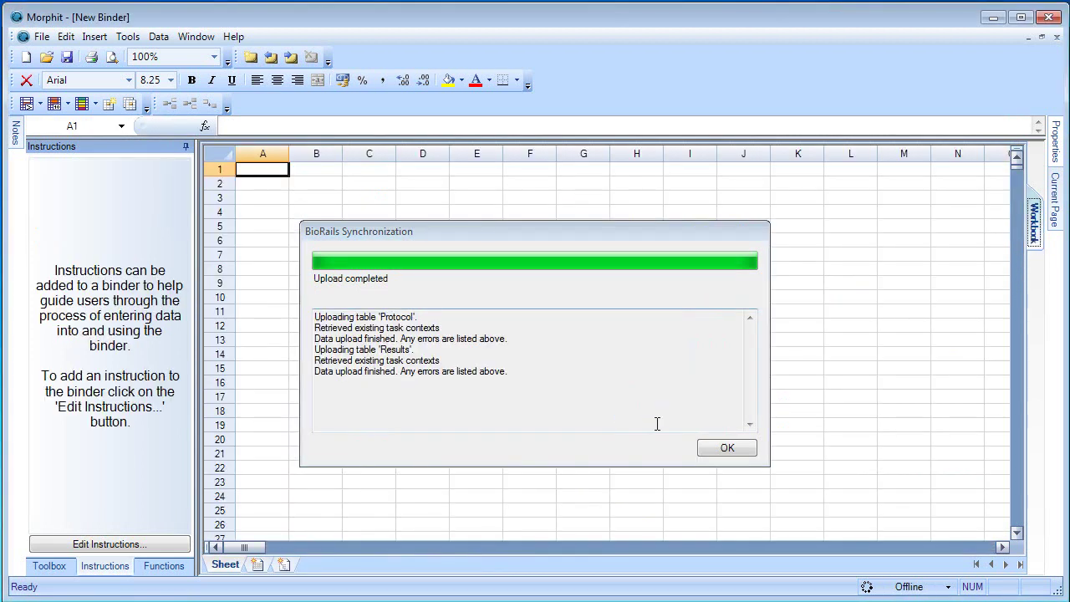
left_click(717, 451)
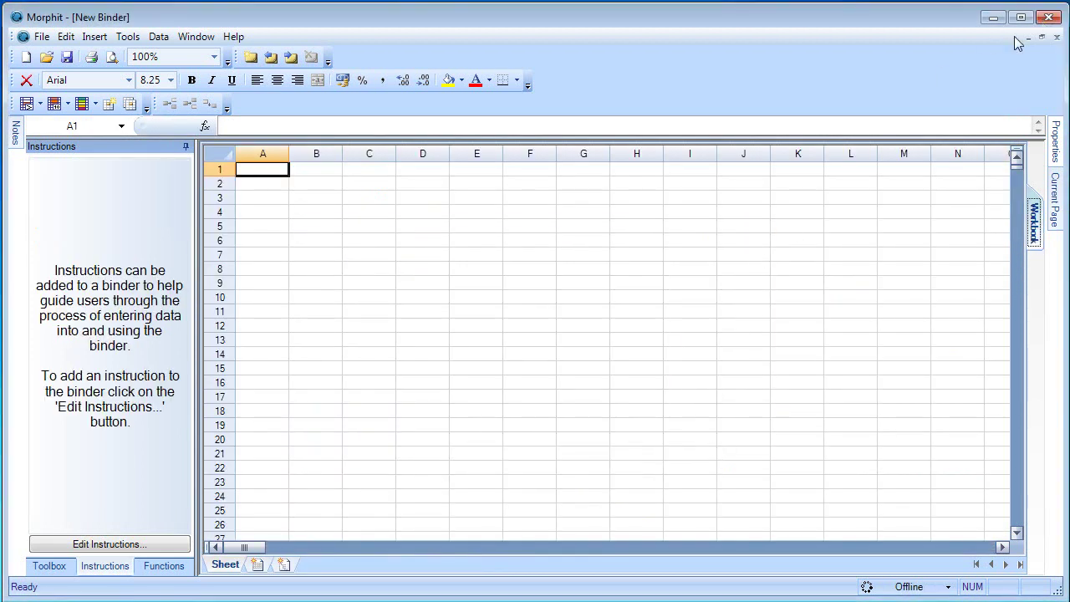
left_click(1048, 16)
Refresh the TH-F-001 experiment in BioRails Explorer, preview Bioavailability - Analysis.ps, and close the preview
left_click(719, 52)
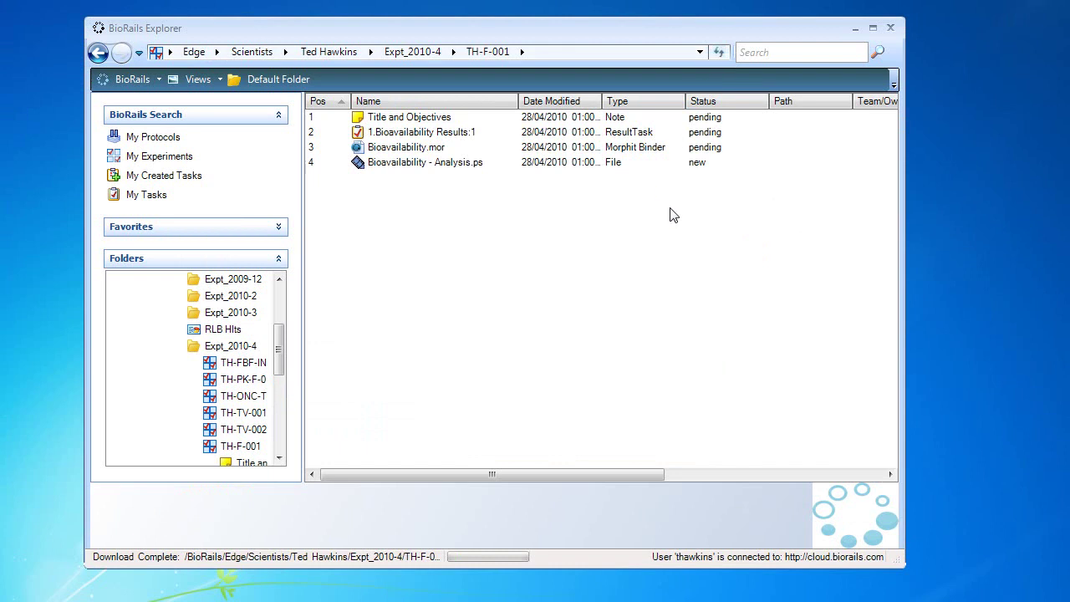
left_click(402, 167)
right_click(402, 167)
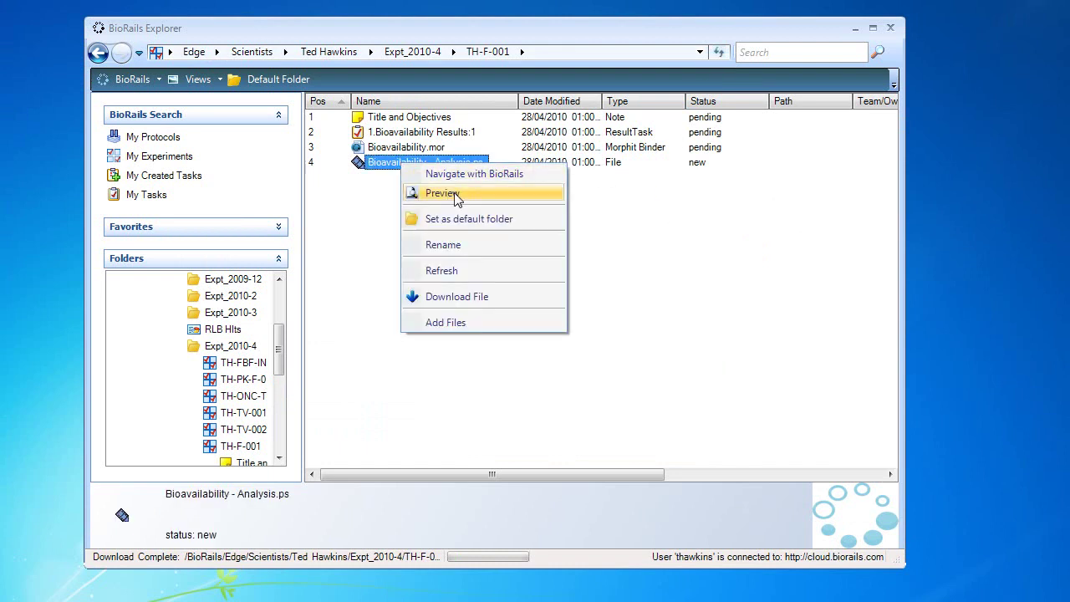
left_click(442, 193)
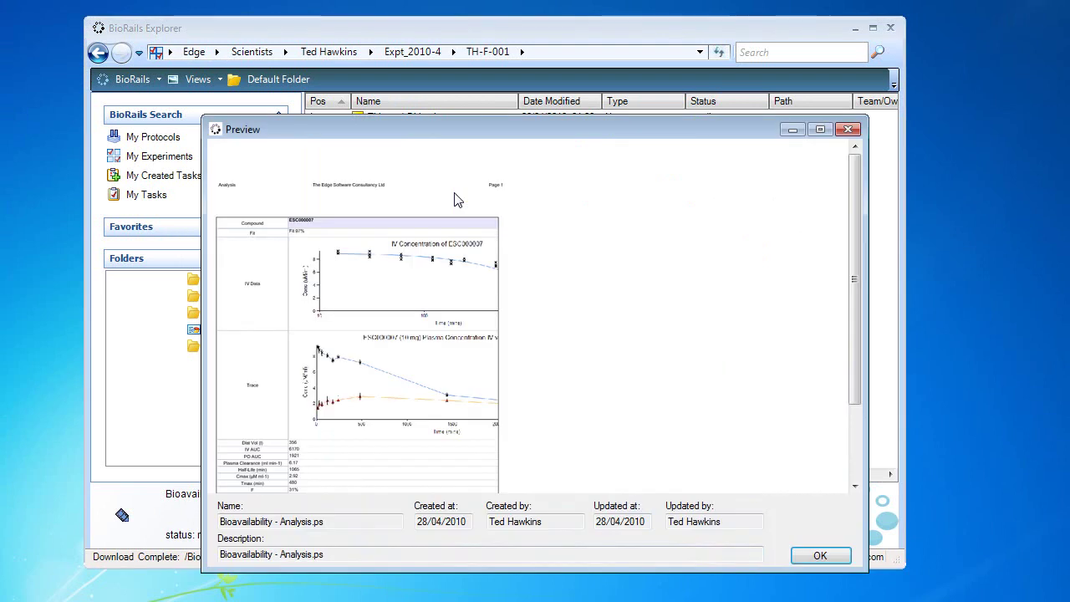
left_click(841, 131)
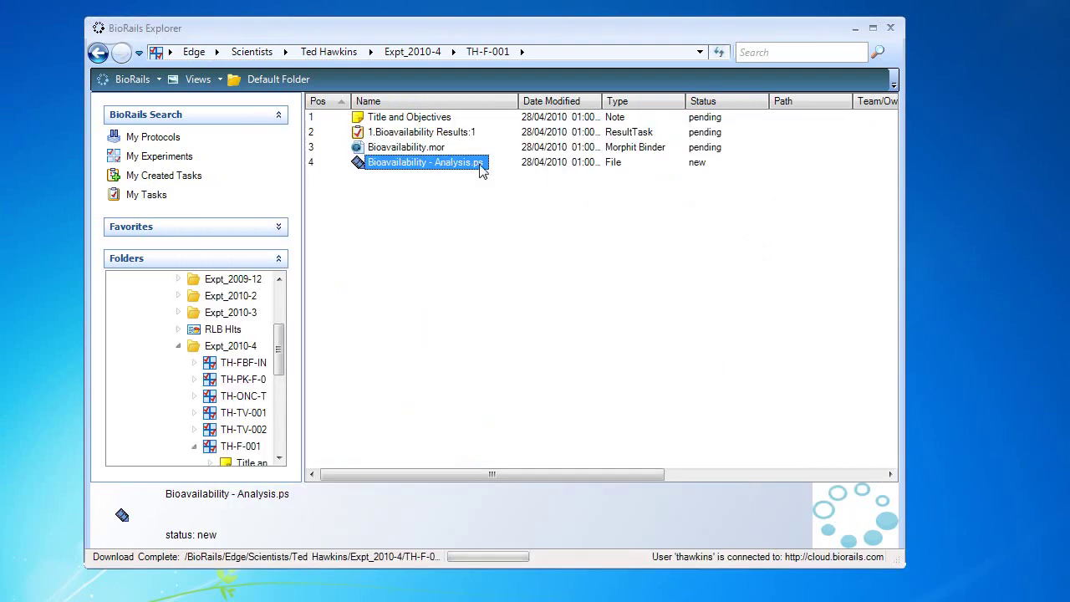
Preview the 1.Bioavailability Results:1 task of experiment TH-F-001 and close the preview
right_click(444, 135)
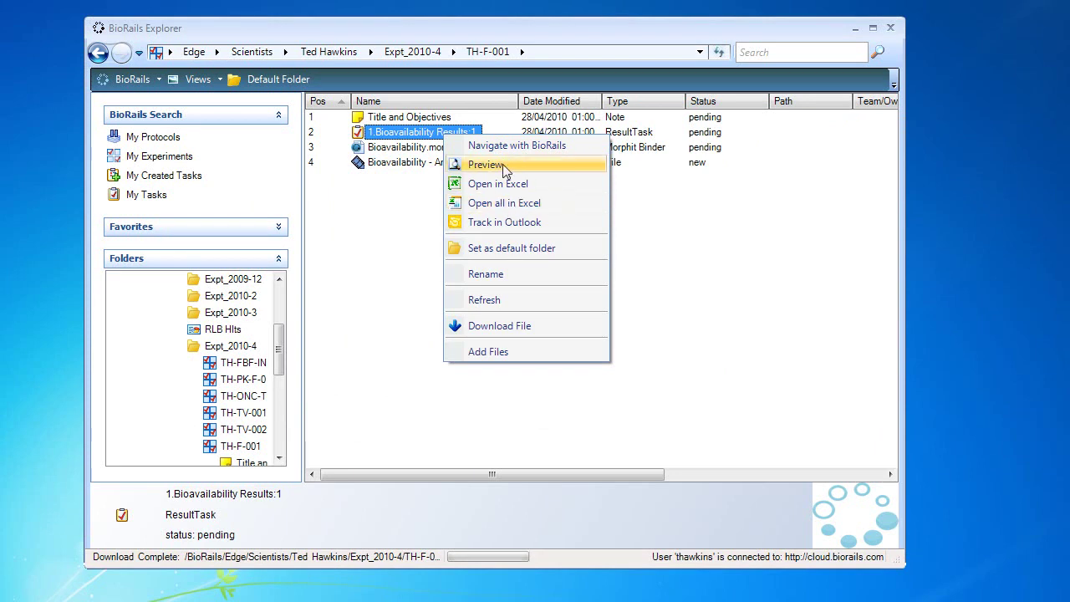
left_click(486, 164)
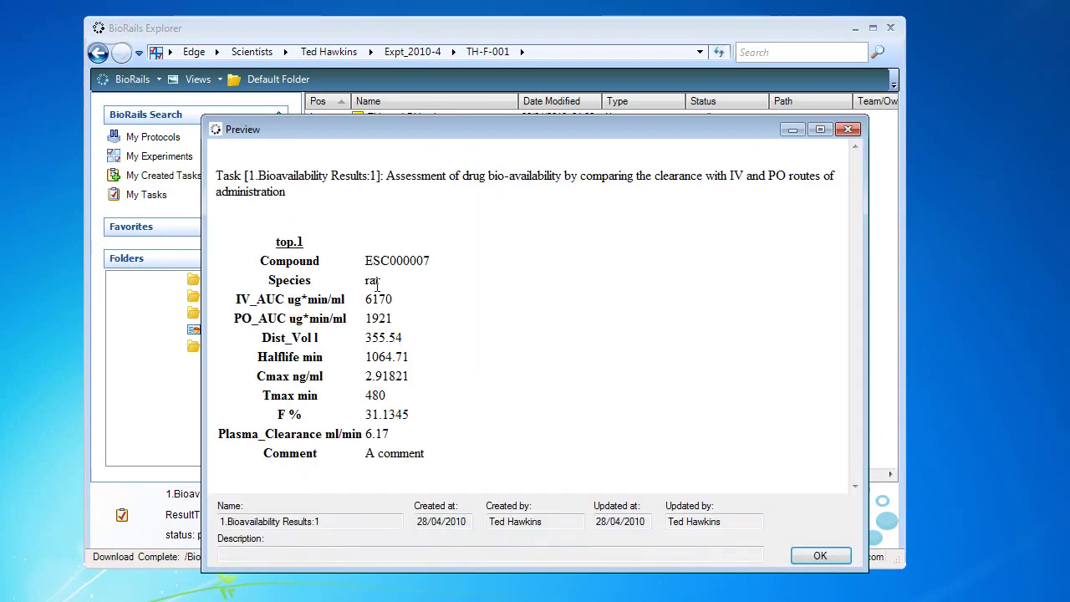
left_click(848, 131)
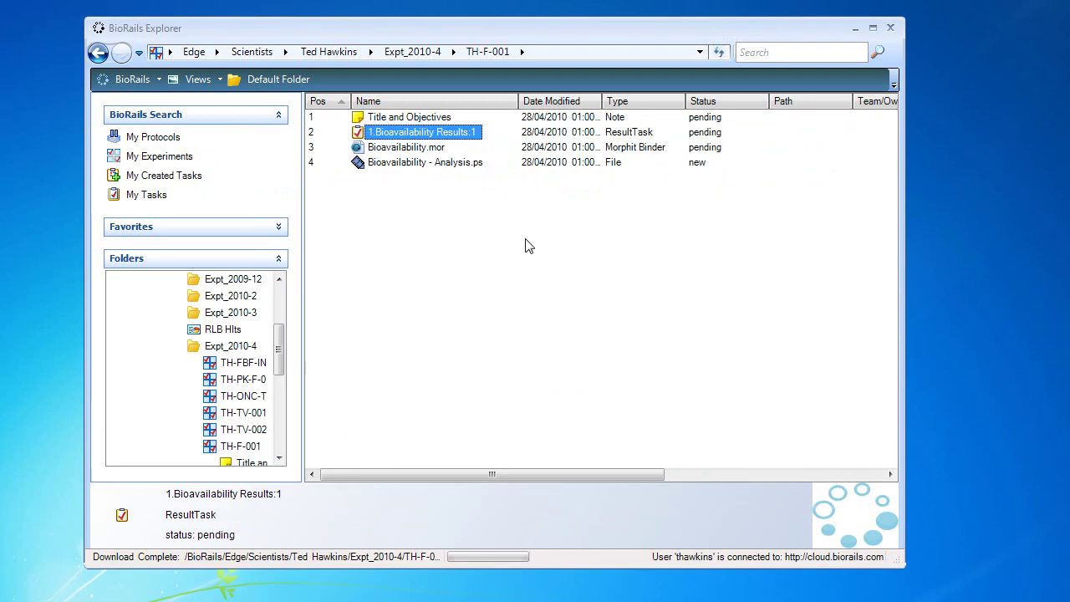
Open the TH-F-001 experiment in the BioRails web application and review its document from Title and Objectives to the analysis print
right_click(235, 446)
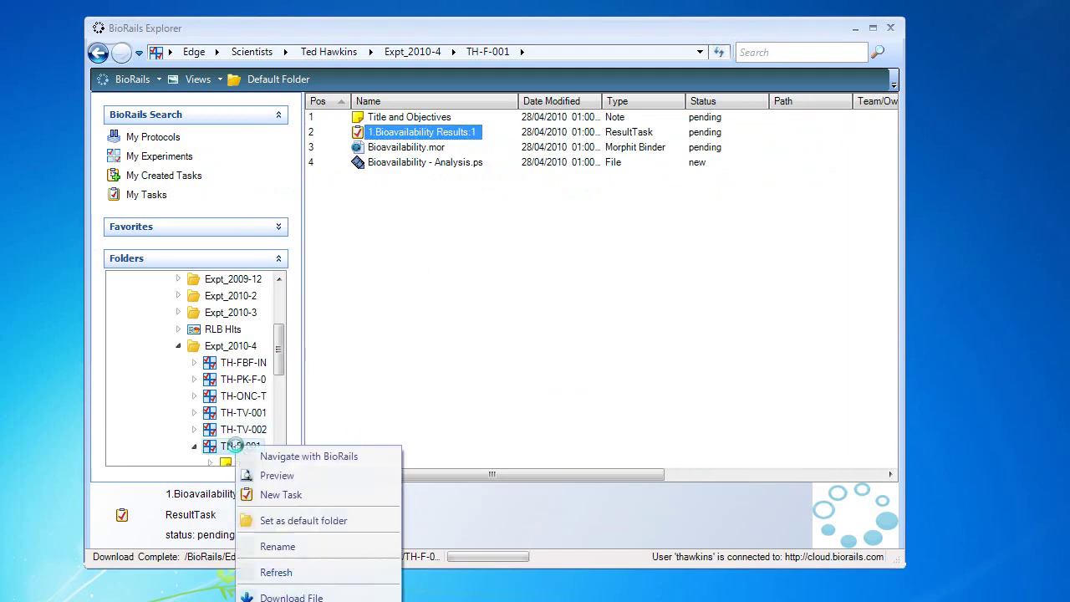
left_click(298, 455)
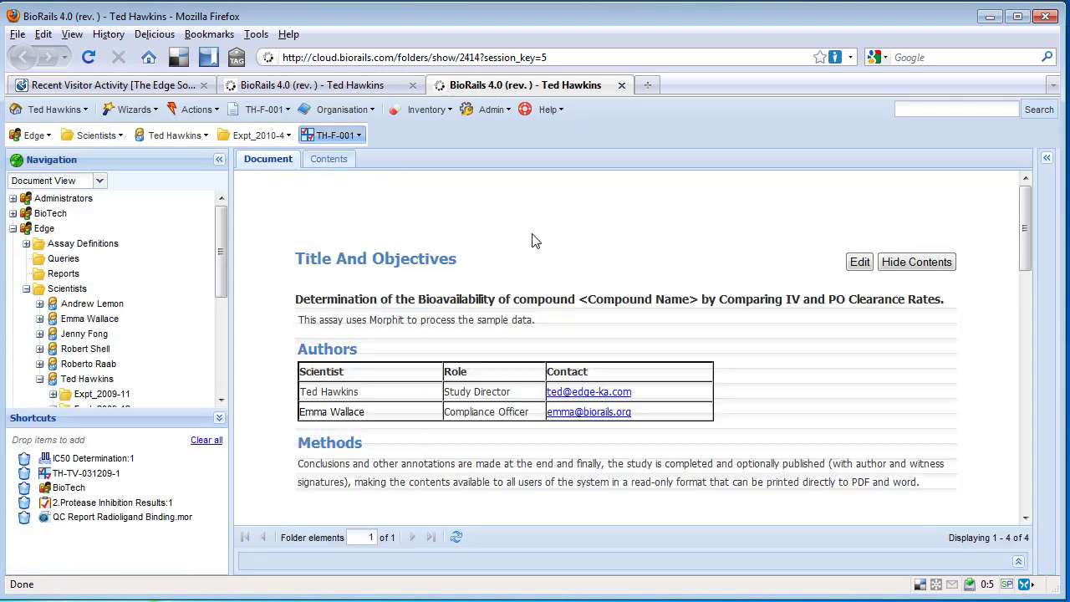
scroll(742, 320, "down", 9)
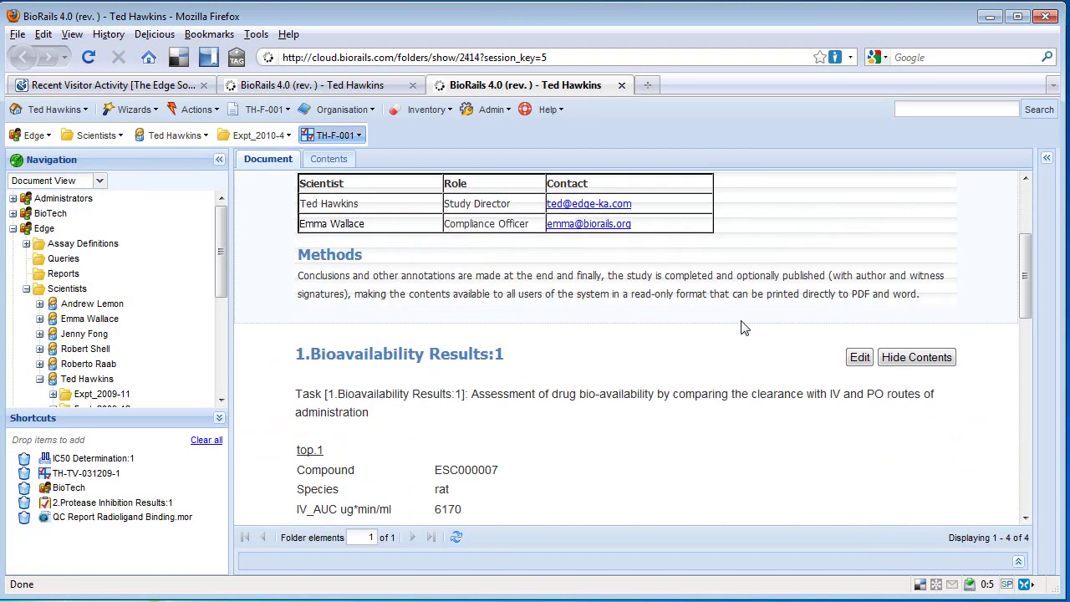
scroll(741, 327, "down", 9)
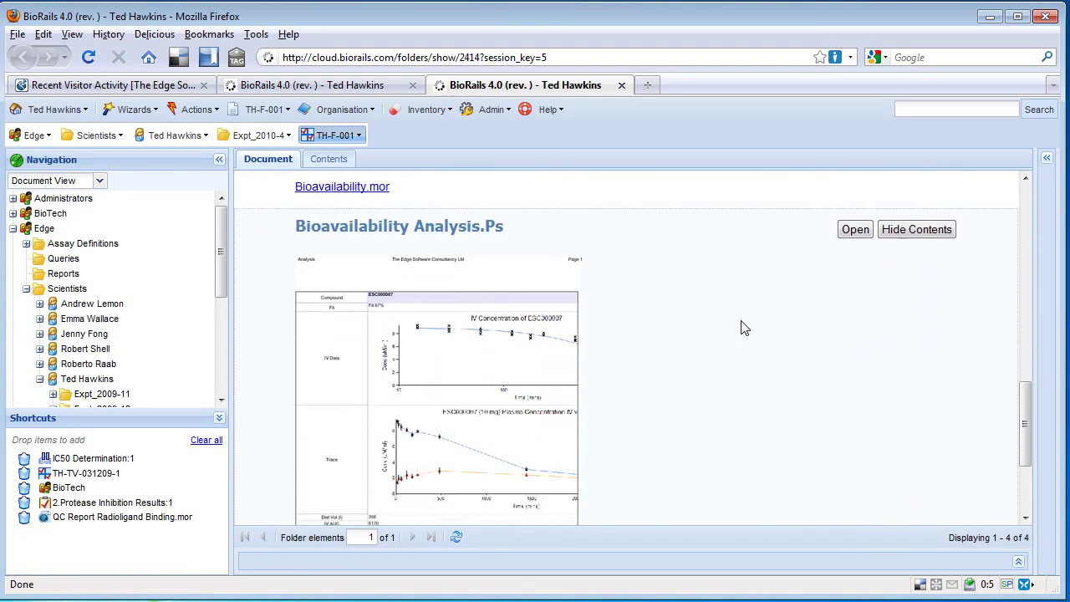
scroll(741, 328, "up", 18)
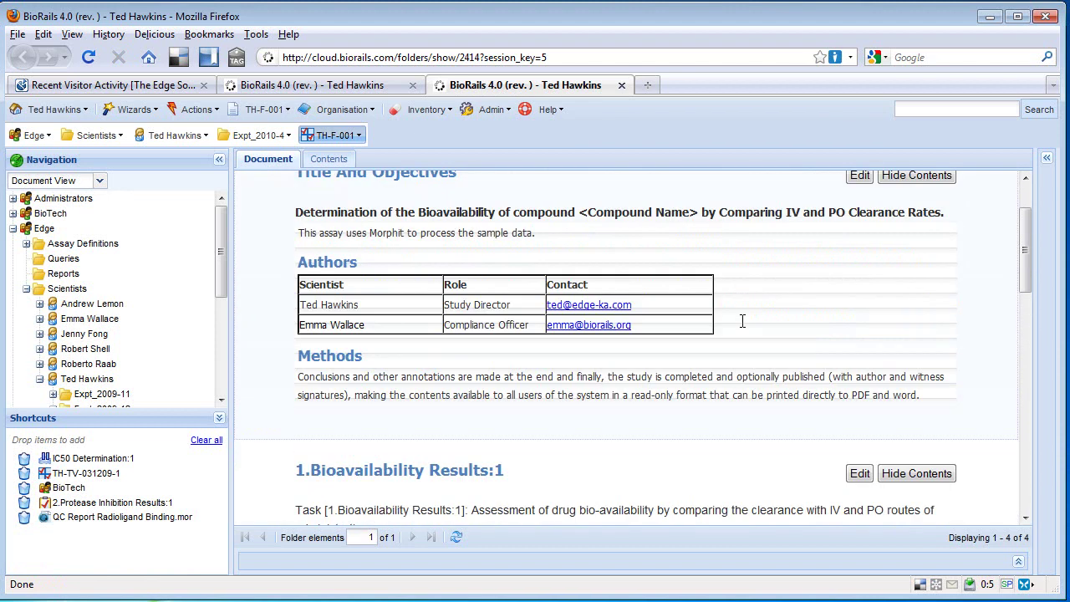
Change the TH-F-001 experiment's state to completed in its Status View and close the web browser
left_click(205, 109)
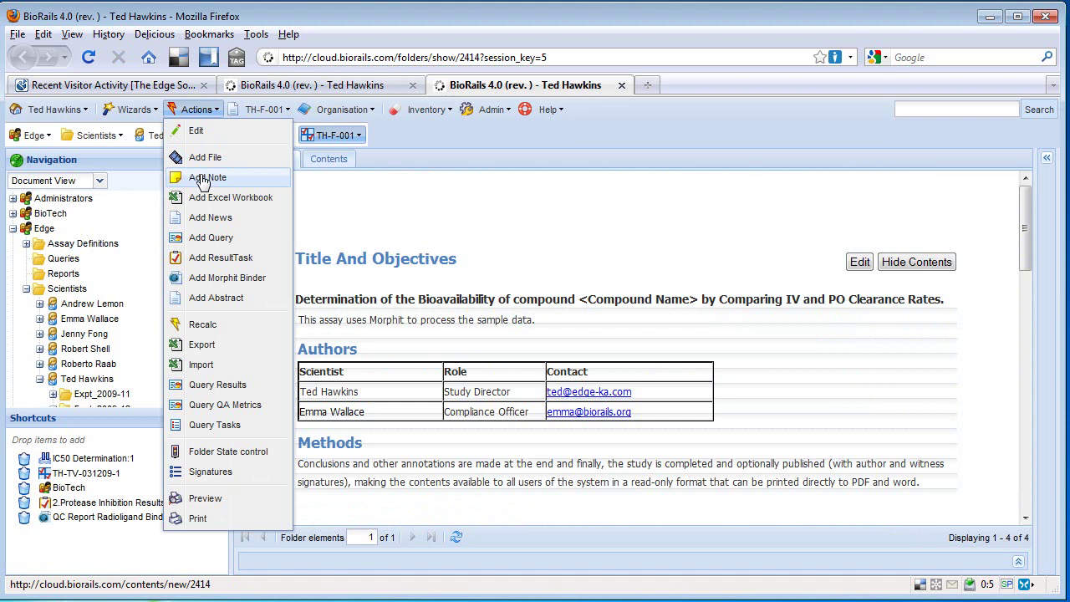
left_click(268, 109)
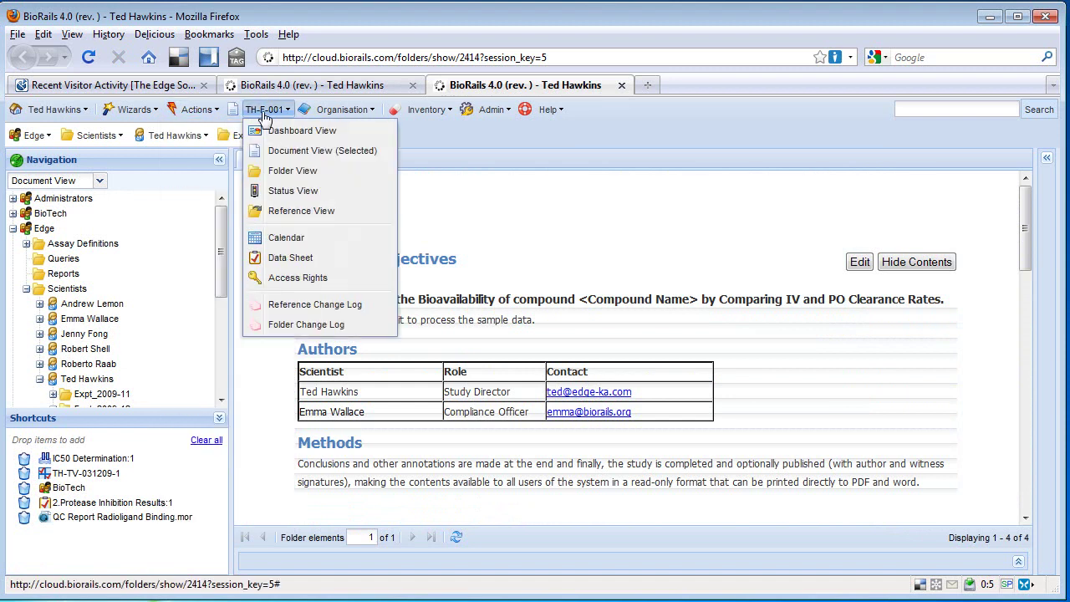
left_click(287, 197)
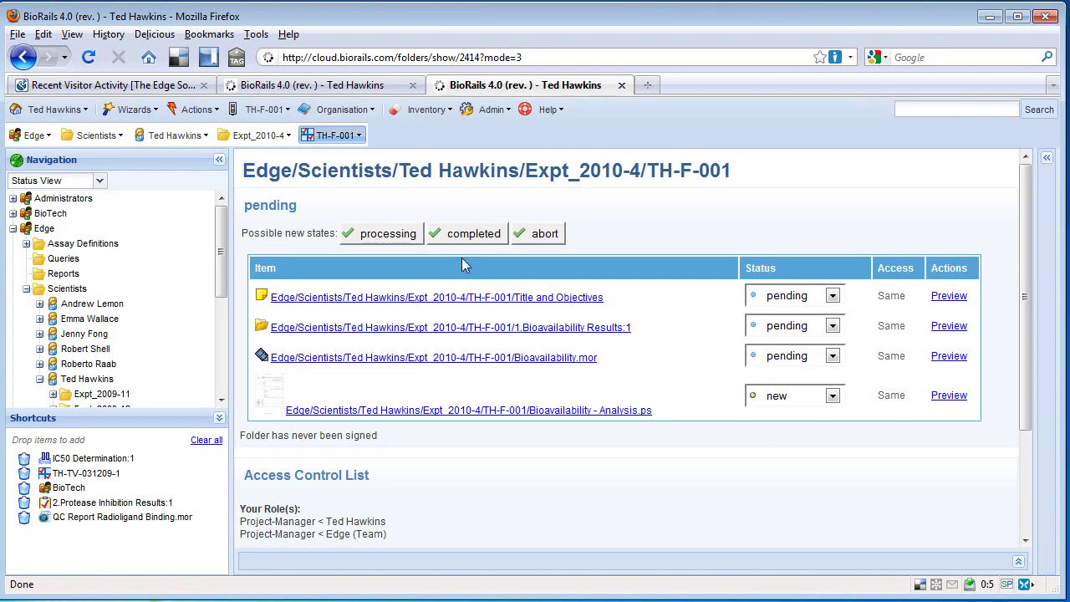
left_click(468, 236)
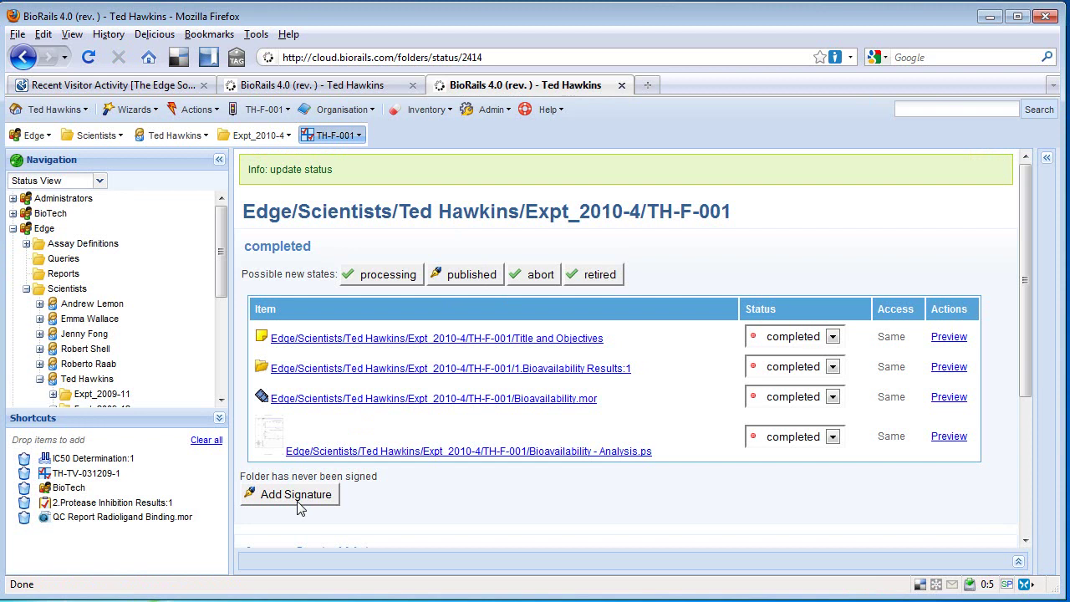
left_click(1047, 17)
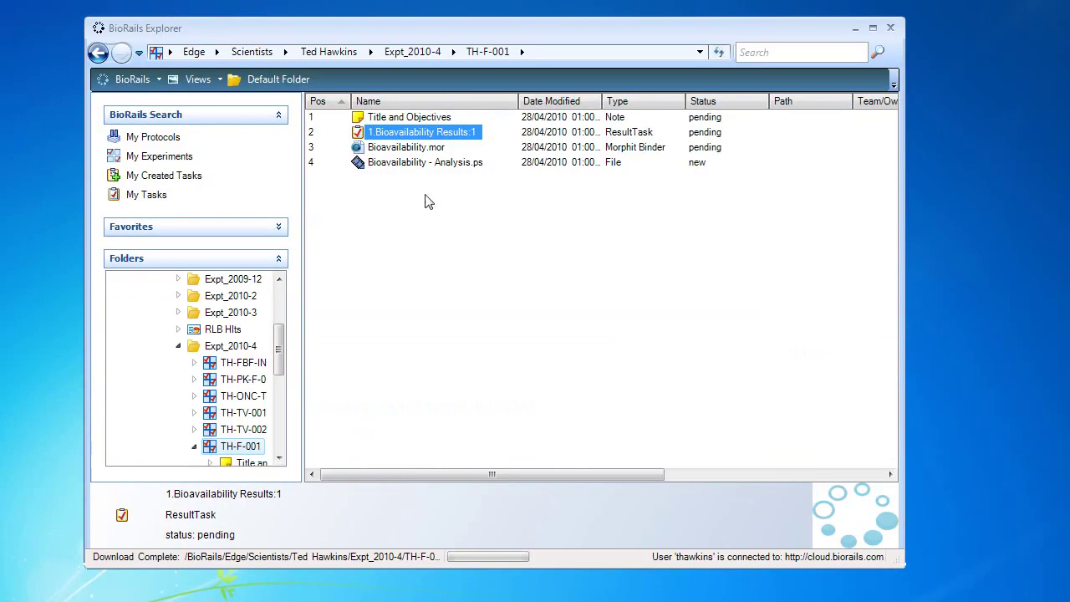